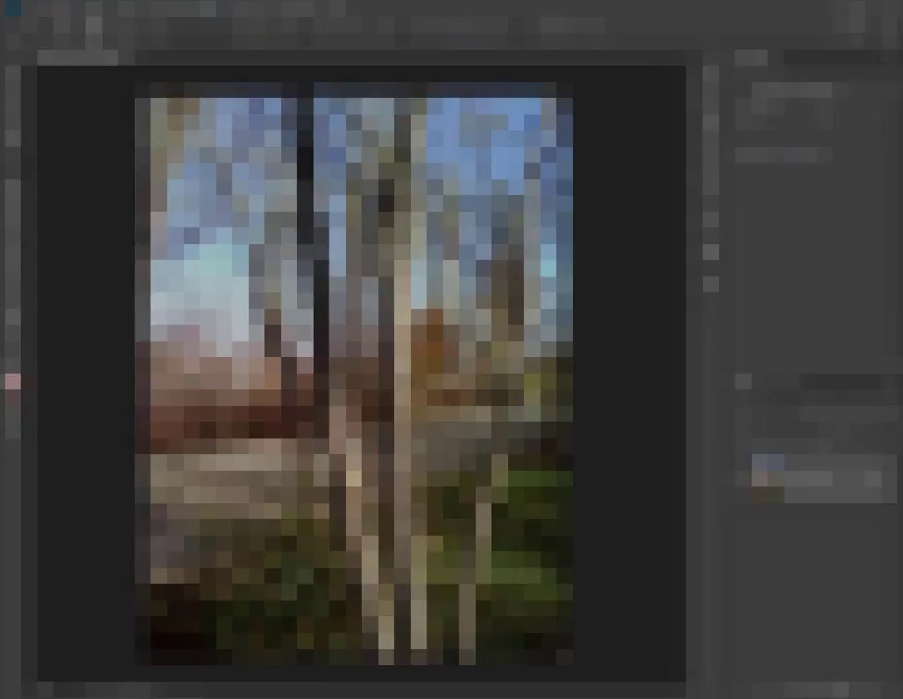
- Show the Filter menu's Pixelate submenu for the tree photo 2.jpg
click(214, 9)
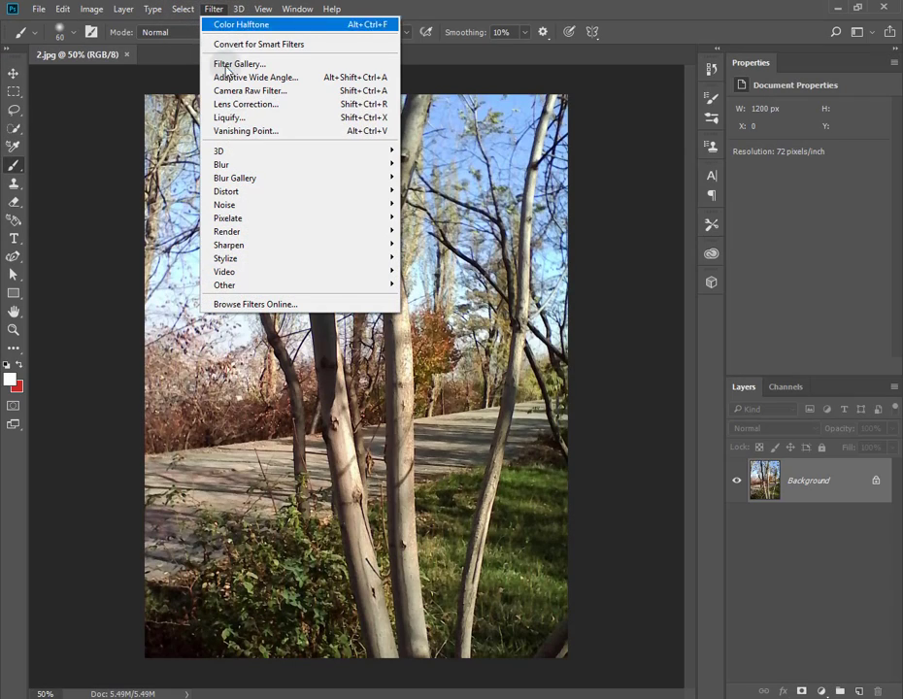
mouse_move(291, 217)
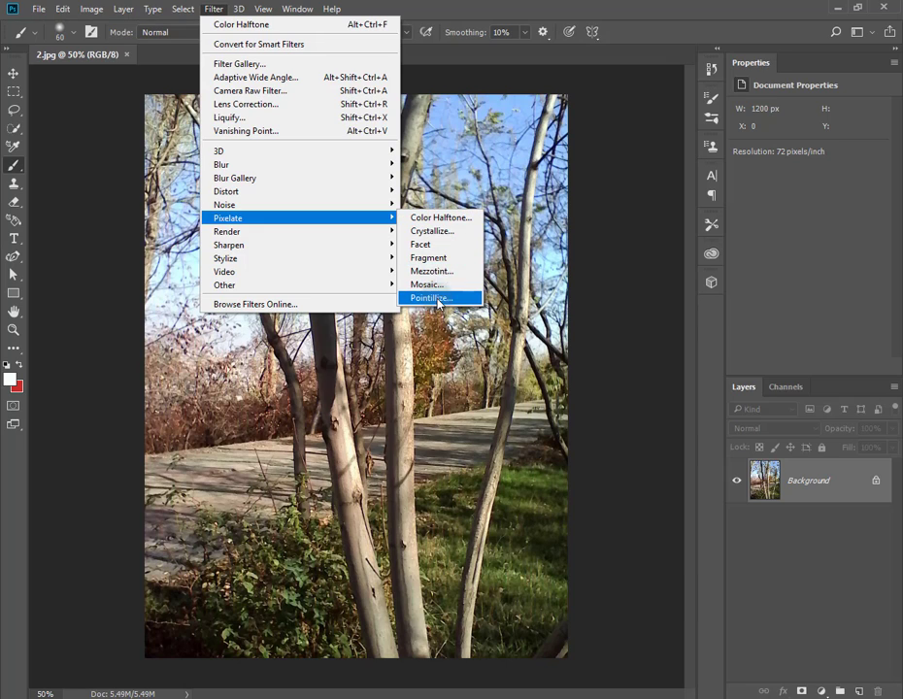
- Apply Color Halftone with default settings: max radius 8 pixels, angles 108/162/90/45
click(437, 219)
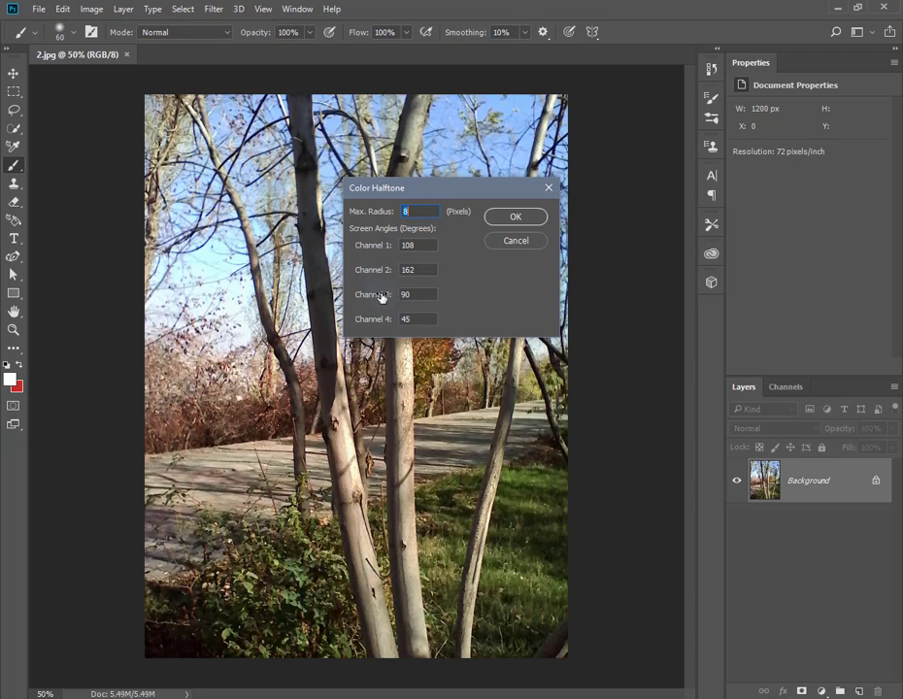
click(517, 222)
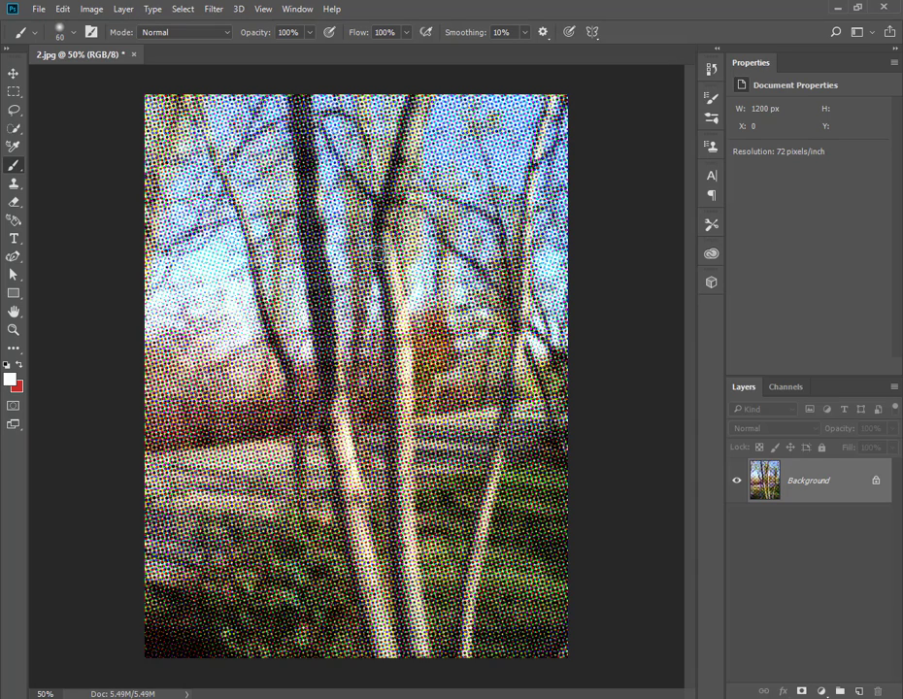
- Revert the Color Halftone via the History Open state and bring up the Pixelate filters
click(792, 390)
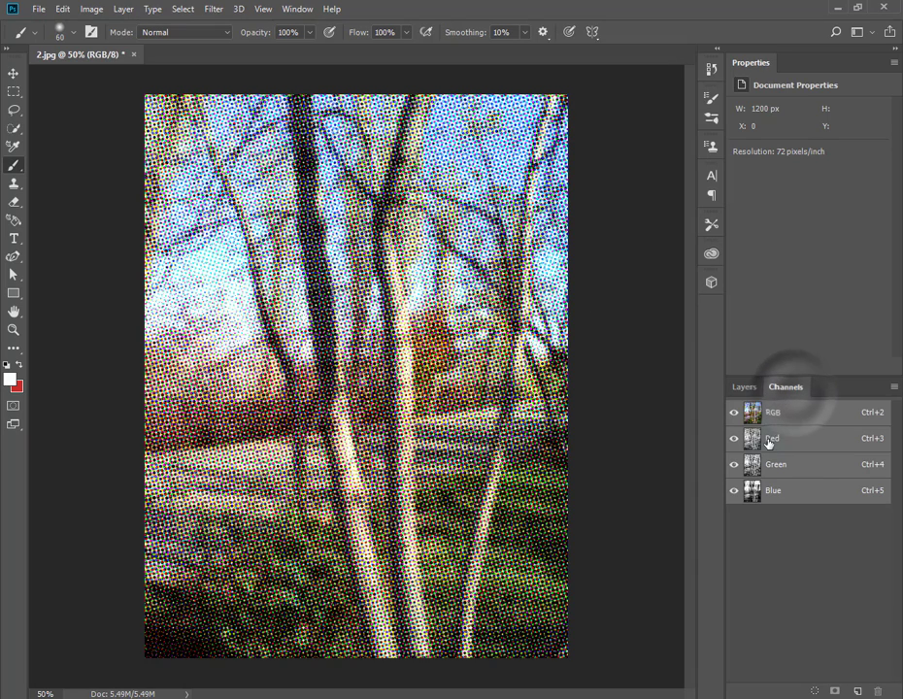
click(741, 388)
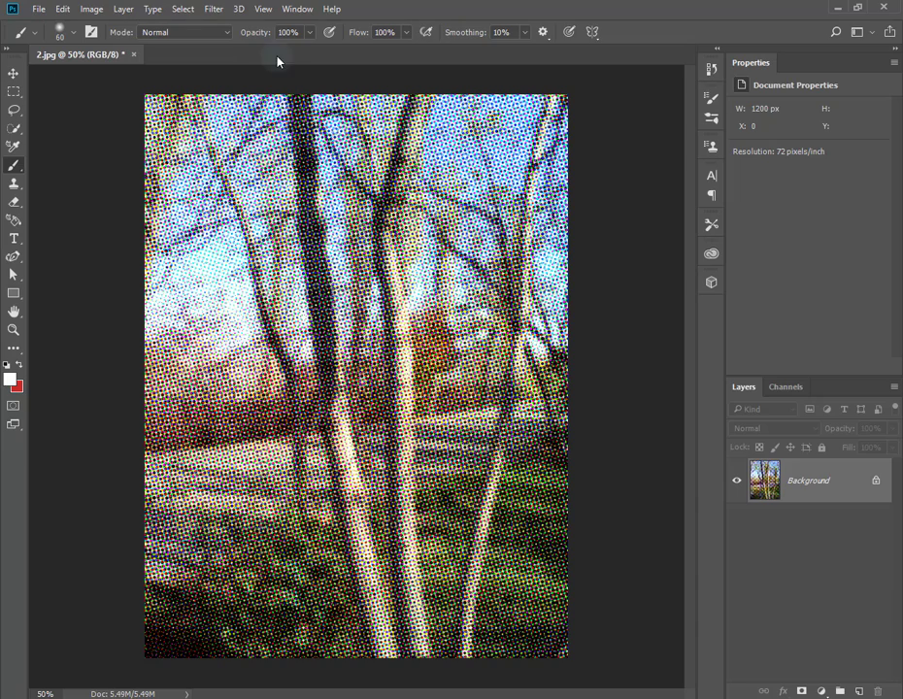
click(712, 69)
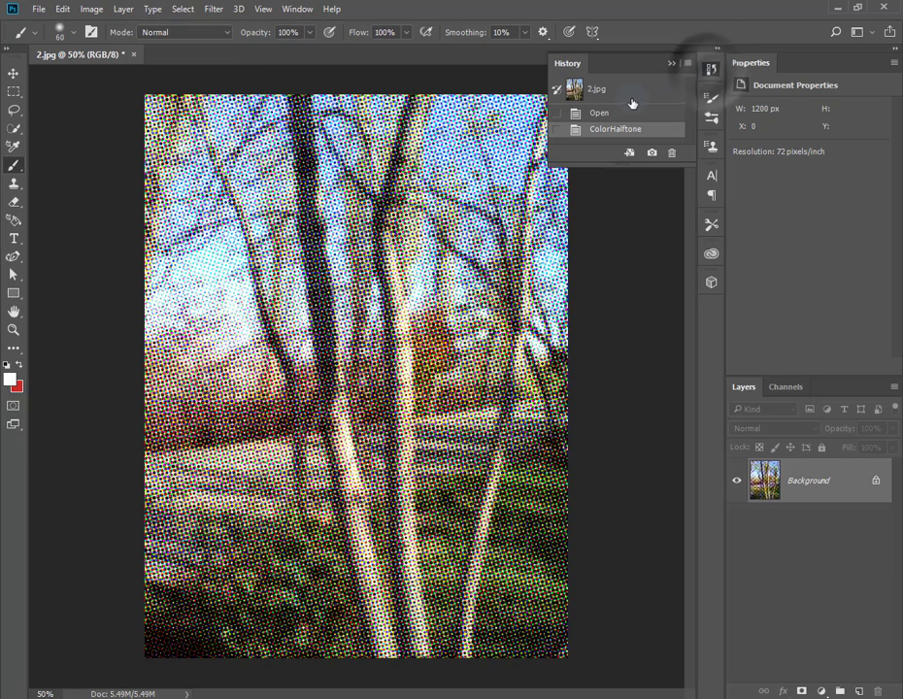
click(591, 115)
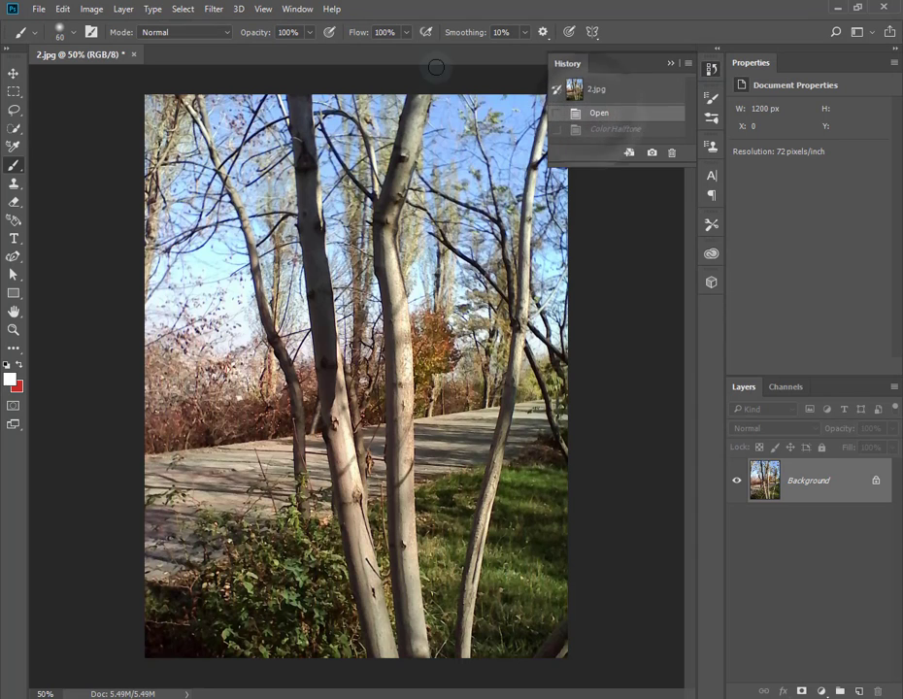
click(213, 9)
mouse_move(301, 218)
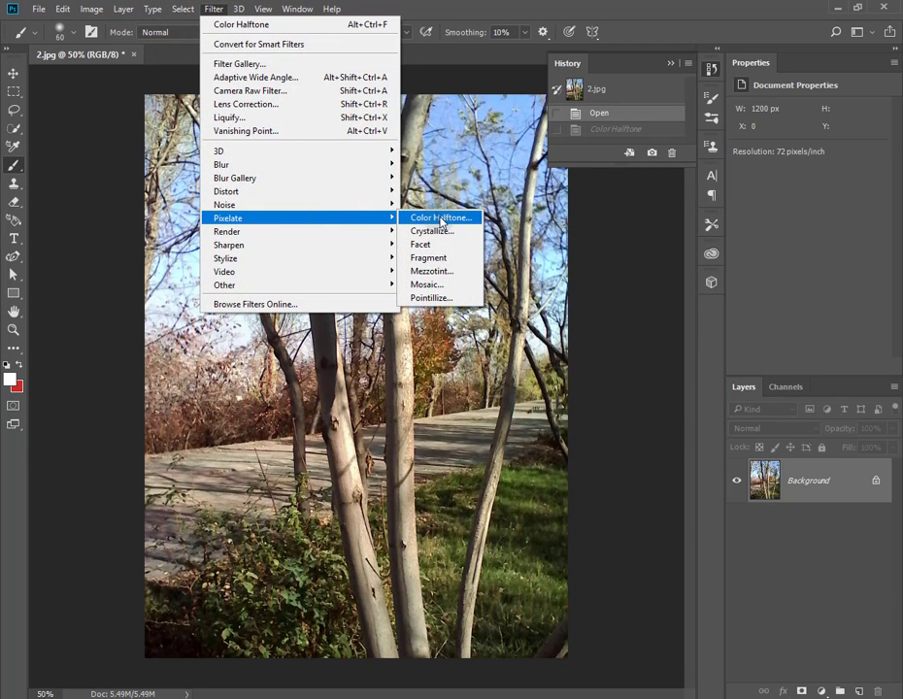
- Reapply Color Halftone with max radius 100 pixels and channel angles 2, 5, 50, 45
click(442, 220)
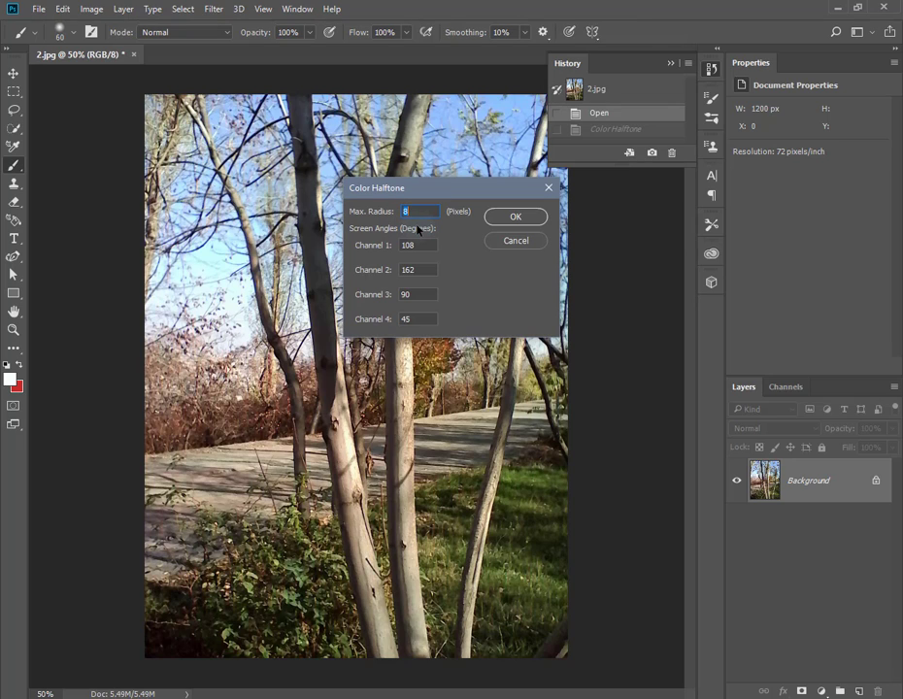
key(Down)
key(Down)
key(Down)
key(Down)
key(Down)
double_click(422, 245)
text(2)
double_click(419, 270)
text(5)
double_click(409, 294)
double_click(415, 318)
click(516, 215)
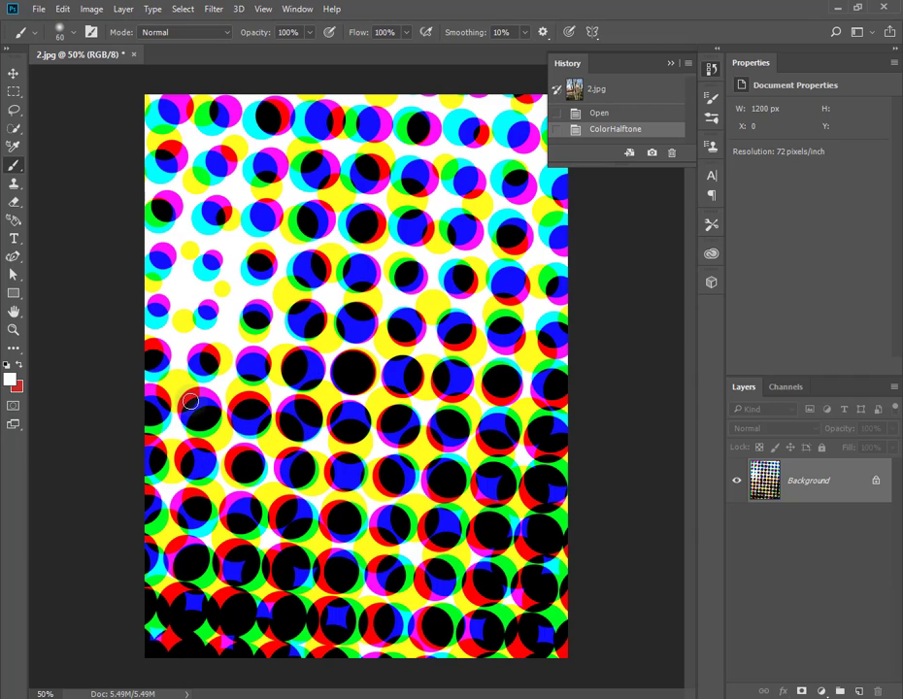
- Toggle the Green and Red channel views, then revert to the History Open state
click(787, 388)
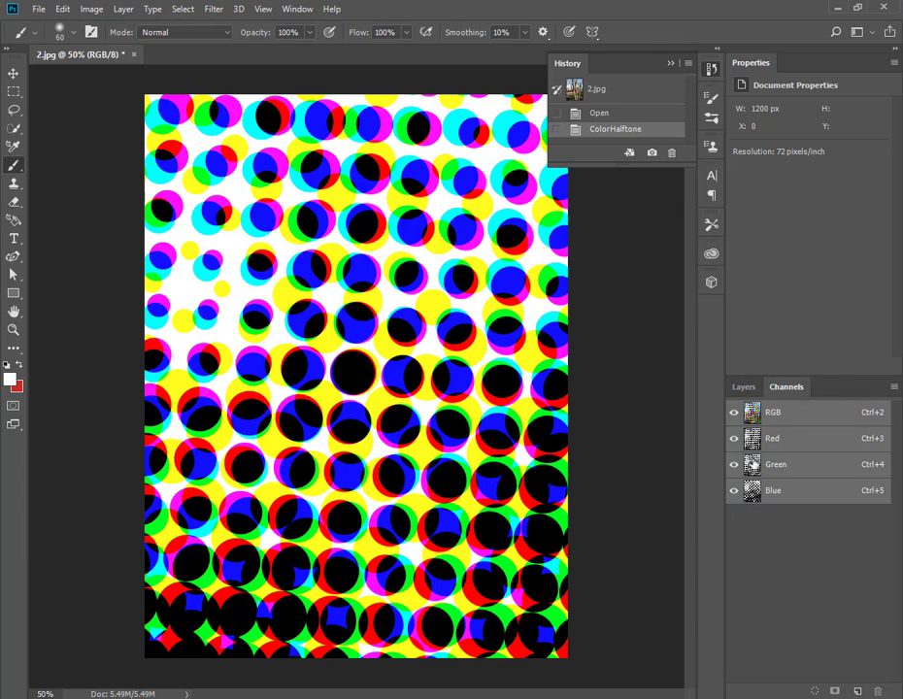
click(745, 466)
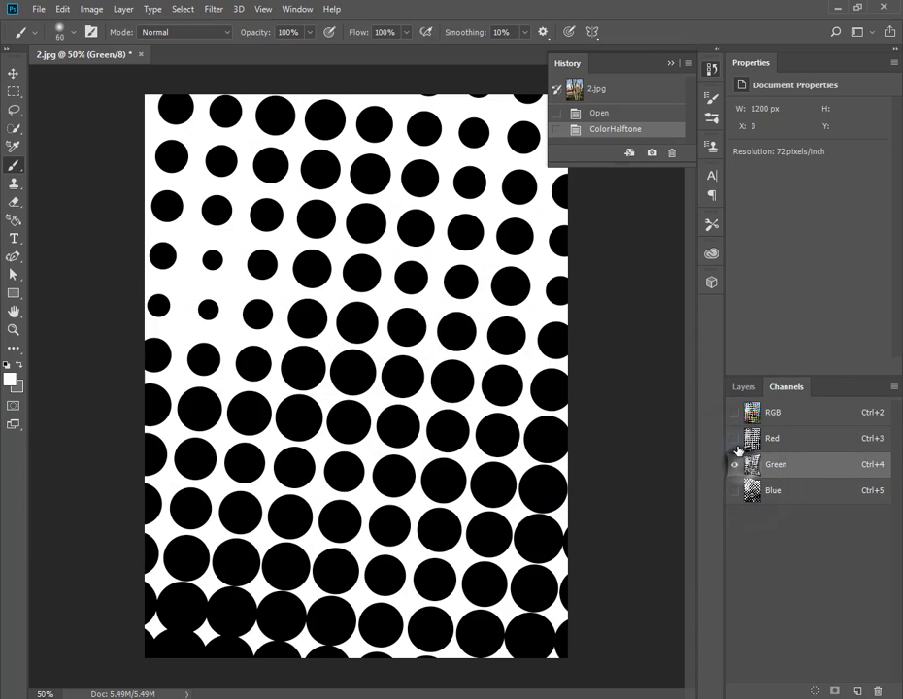
click(734, 438)
click(734, 411)
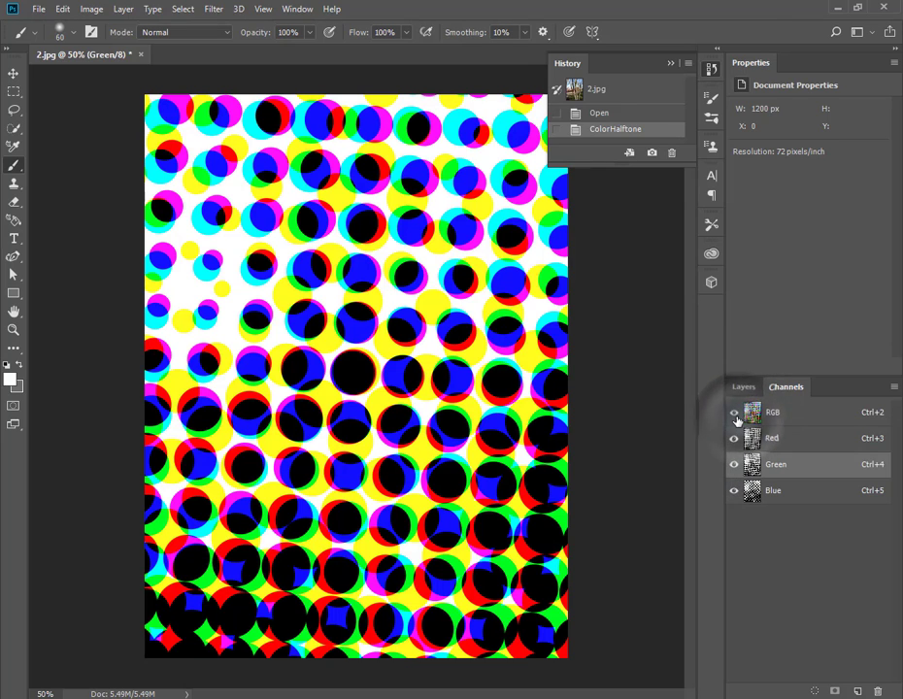
click(734, 438)
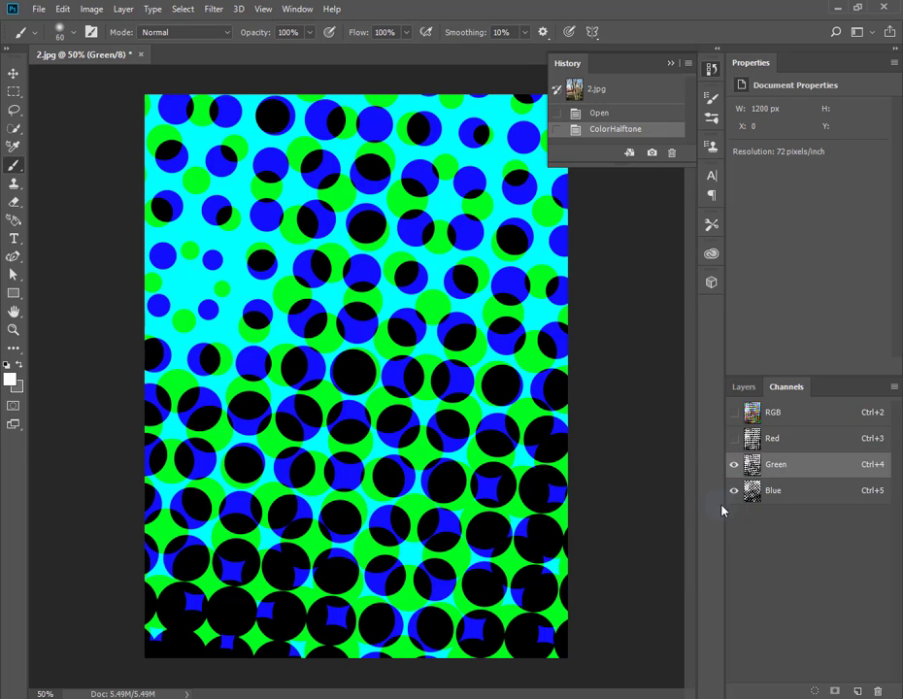
click(735, 438)
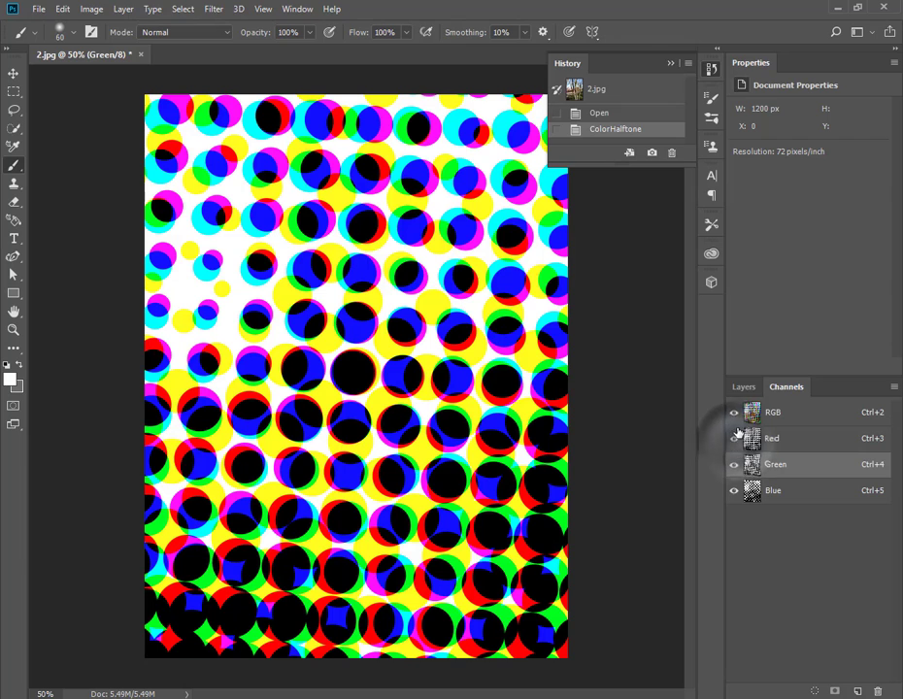
click(744, 389)
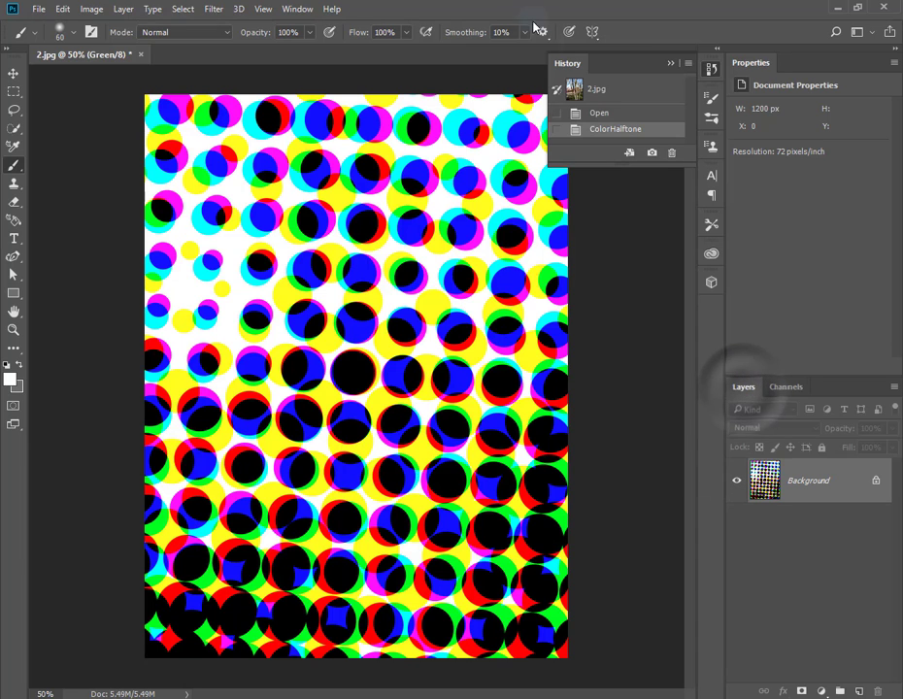
click(587, 114)
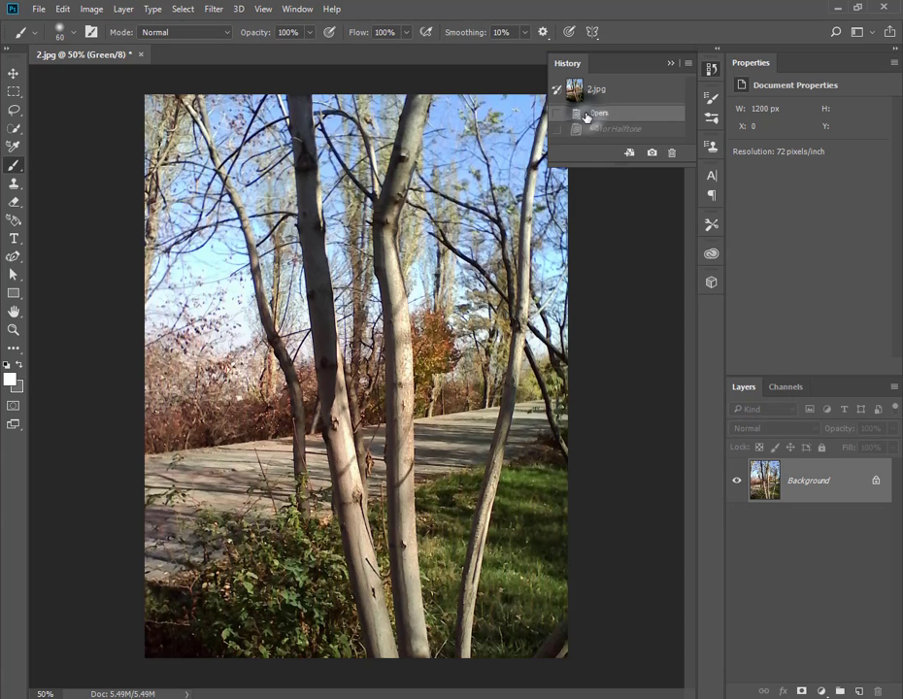
- Apply the Crystallize filter with an enlarged cell size
click(213, 10)
mouse_move(301, 218)
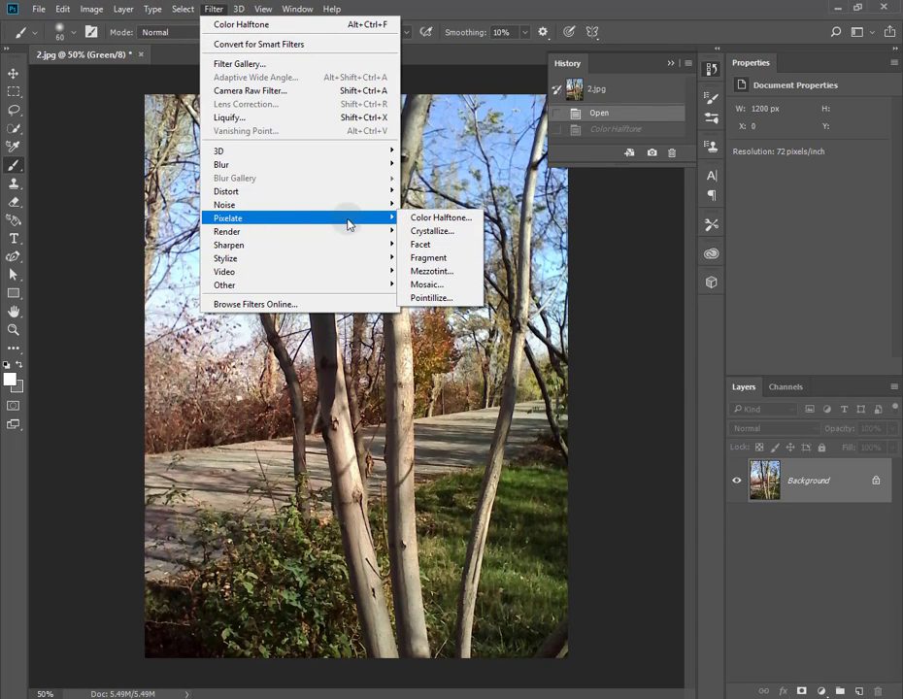
click(441, 233)
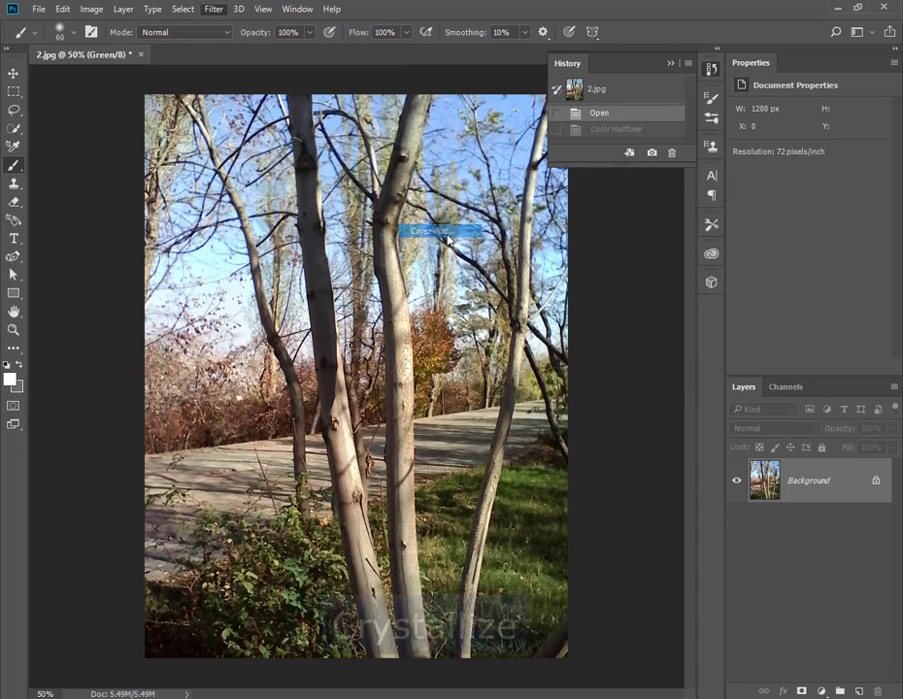
mouse_move(309, 389)
mouse_down()
mouse_move(346, 393)
mouse_move(313, 397)
mouse_up()
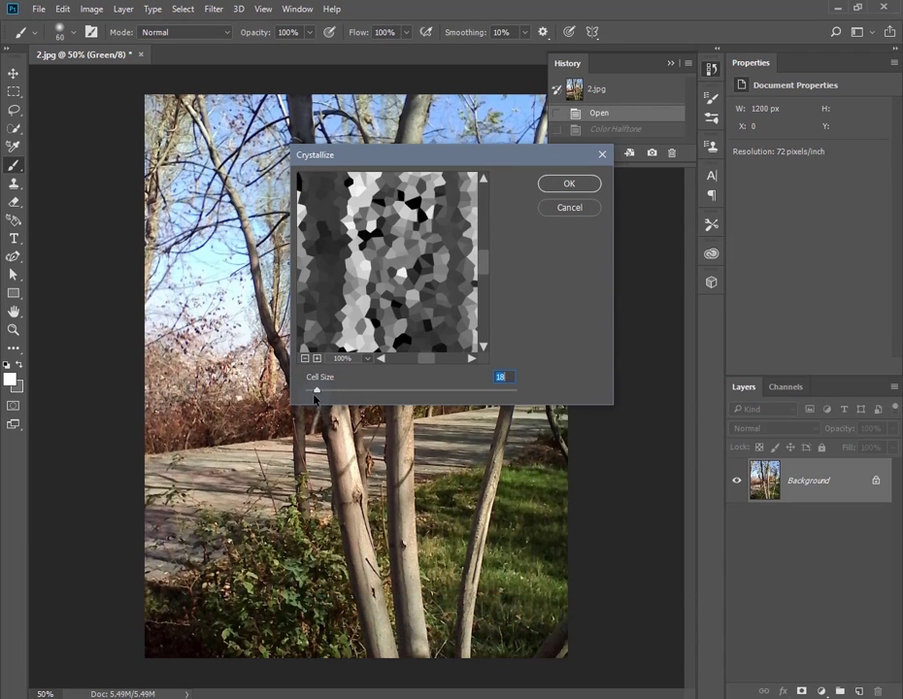
click(580, 184)
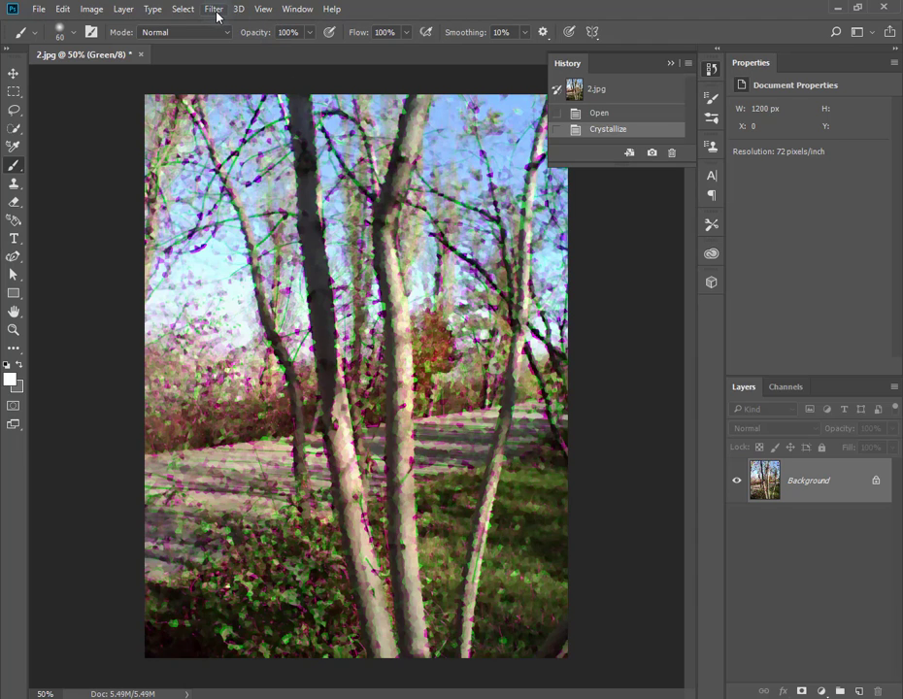
- Reapply Crystallize three more times to coarsen the crystal facets
key(ctrl+f)
key(ctrl+f)
key(ctrl+f)
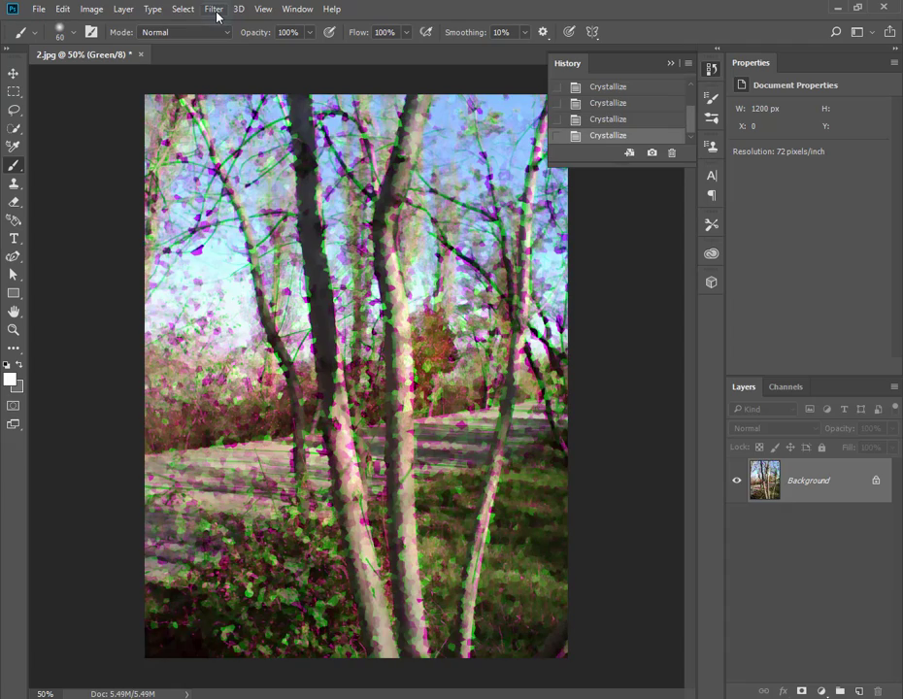
key(ctrl+alt+f)
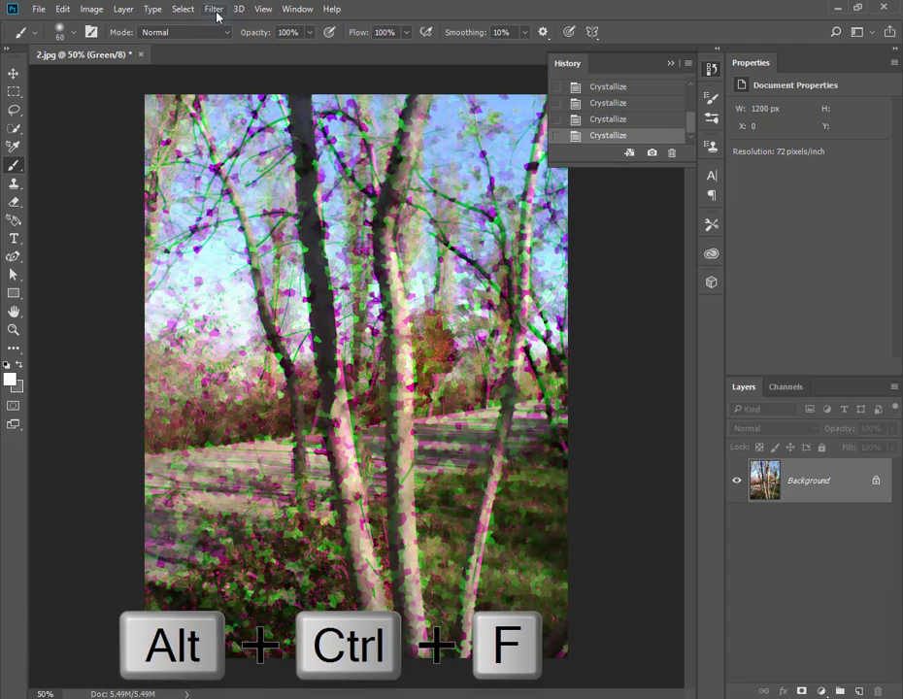
key(ctrl+alt+f)
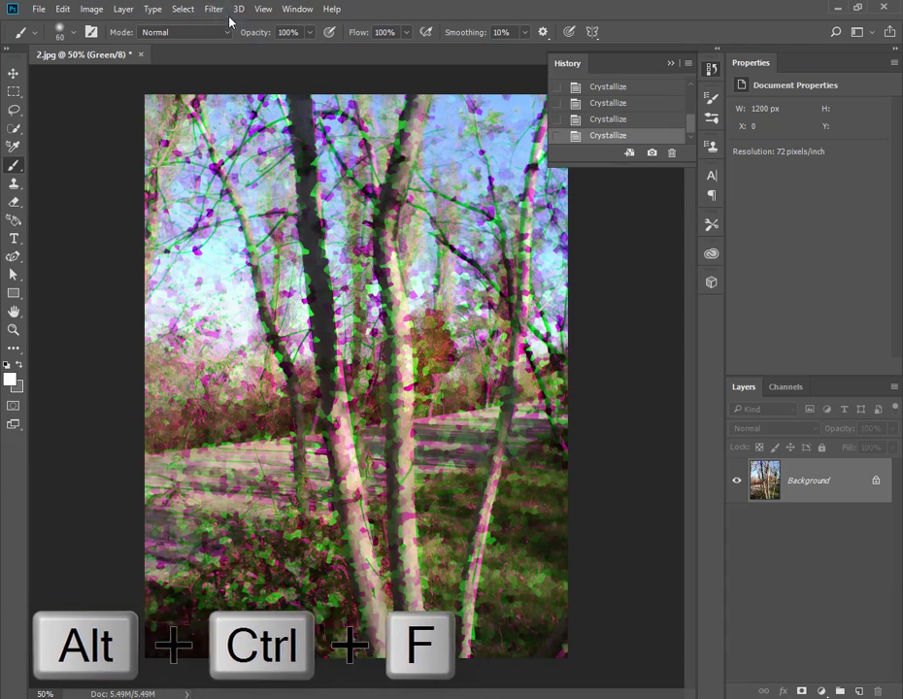
drag(692, 120, 692, 95)
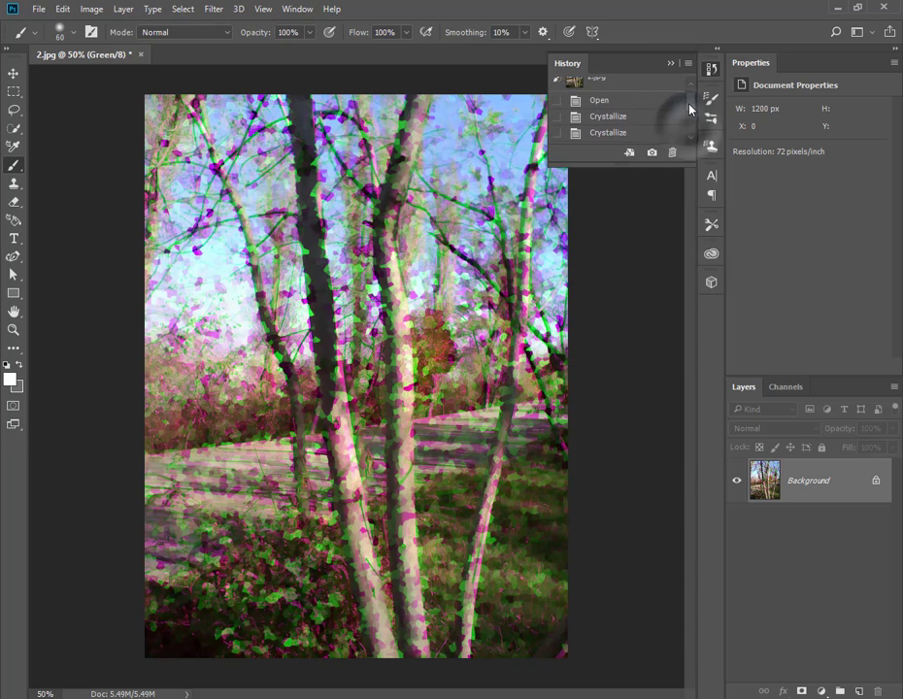
- Revert to the 2.jpg snapshot, apply Facet, and zoom in to inspect it
click(585, 91)
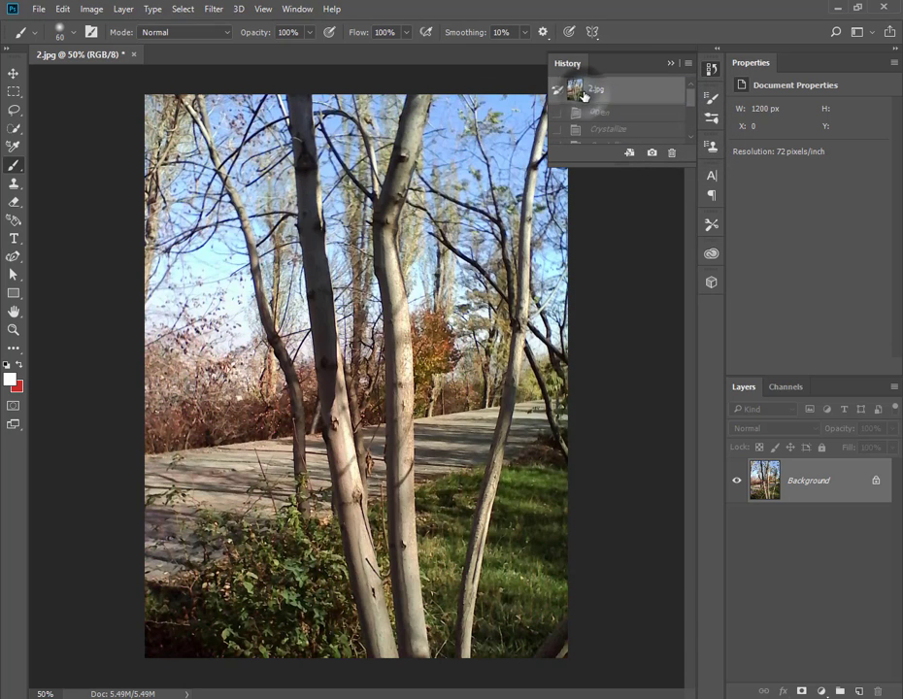
click(212, 9)
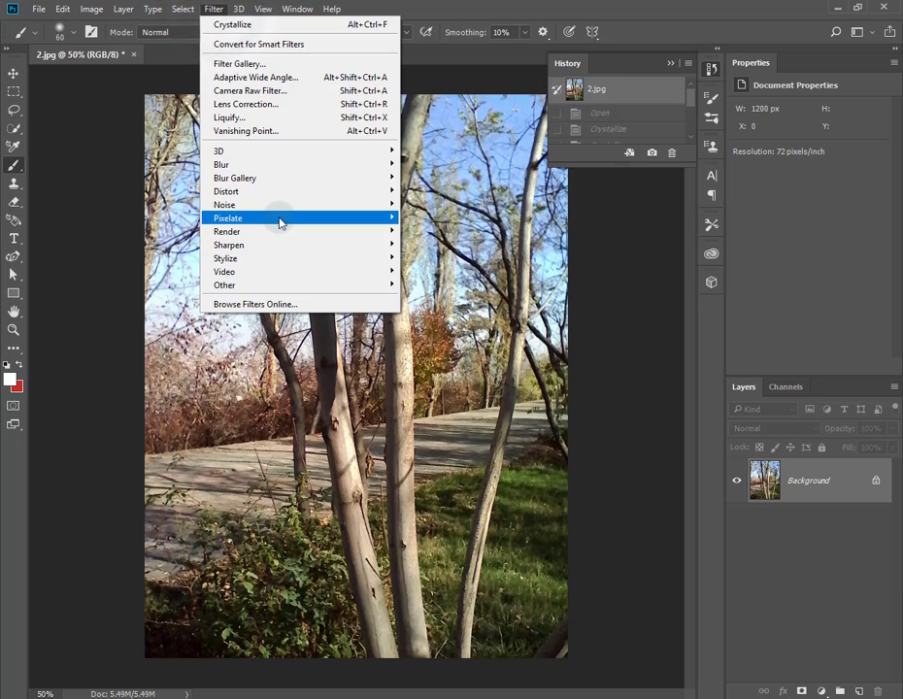
mouse_move(279, 219)
click(448, 249)
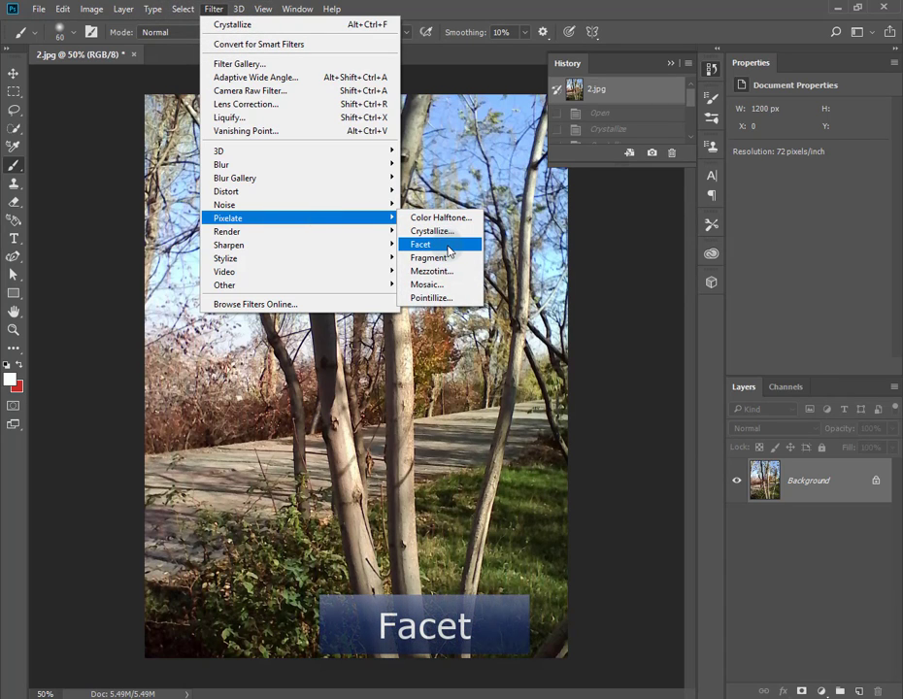
click(448, 250)
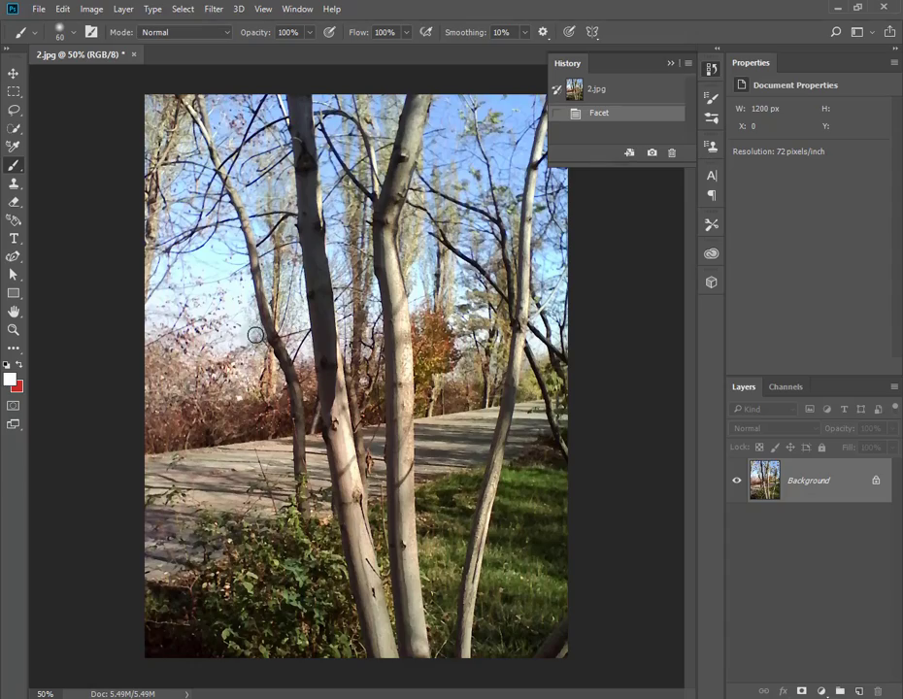
scroll(261, 345, up, 2)
scroll(261, 344, up, 2)
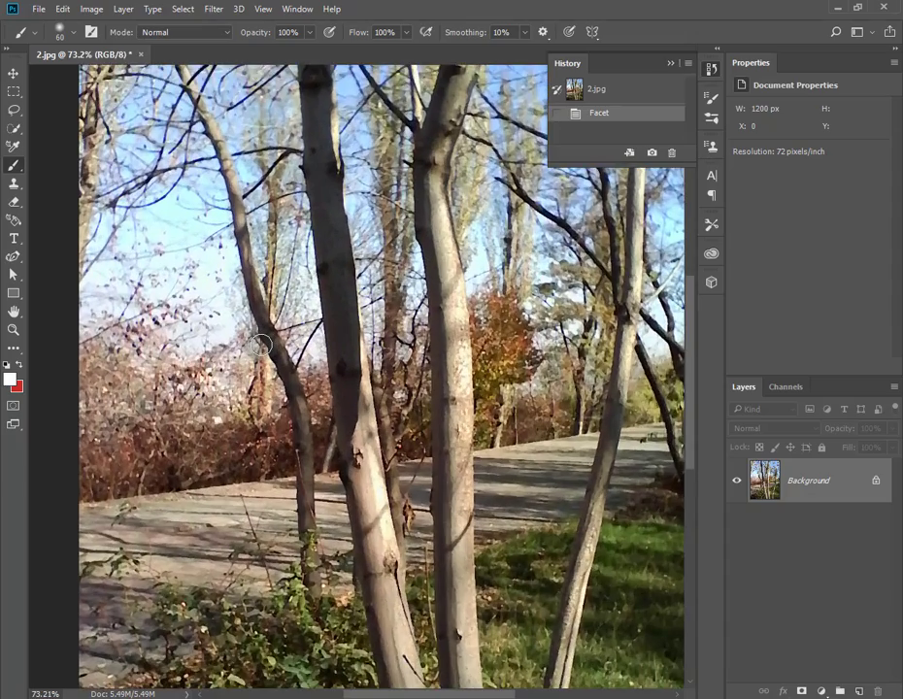
scroll(261, 345, up, 2)
scroll(261, 344, up, 2)
scroll(261, 345, down, 2)
- Undo the Facet filter and apply the Fragment filter instead
scroll(261, 344, down, 2)
key(ctrl+z)
click(214, 9)
mouse_move(229, 218)
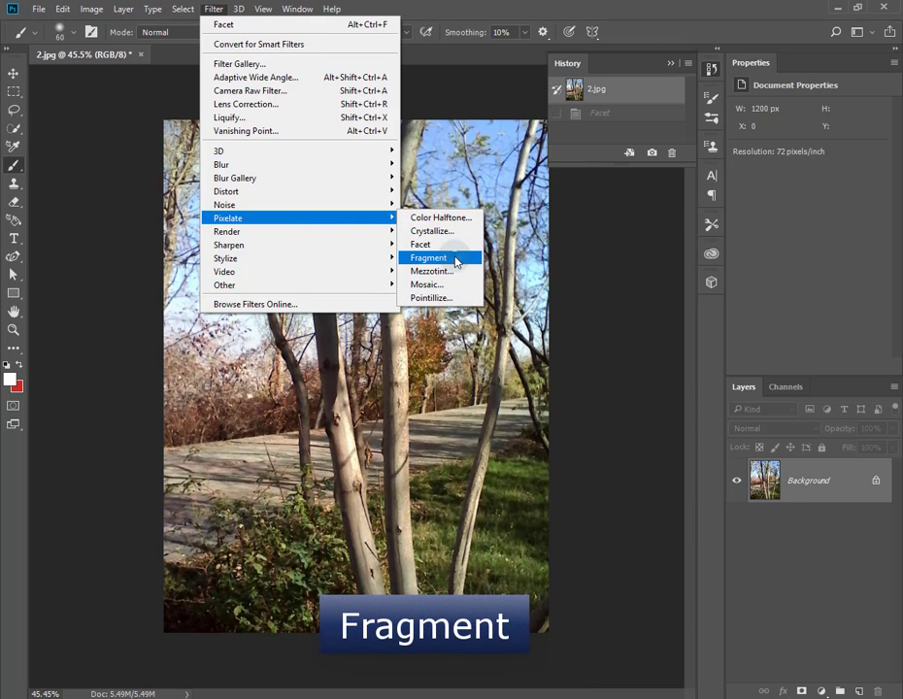
click(442, 257)
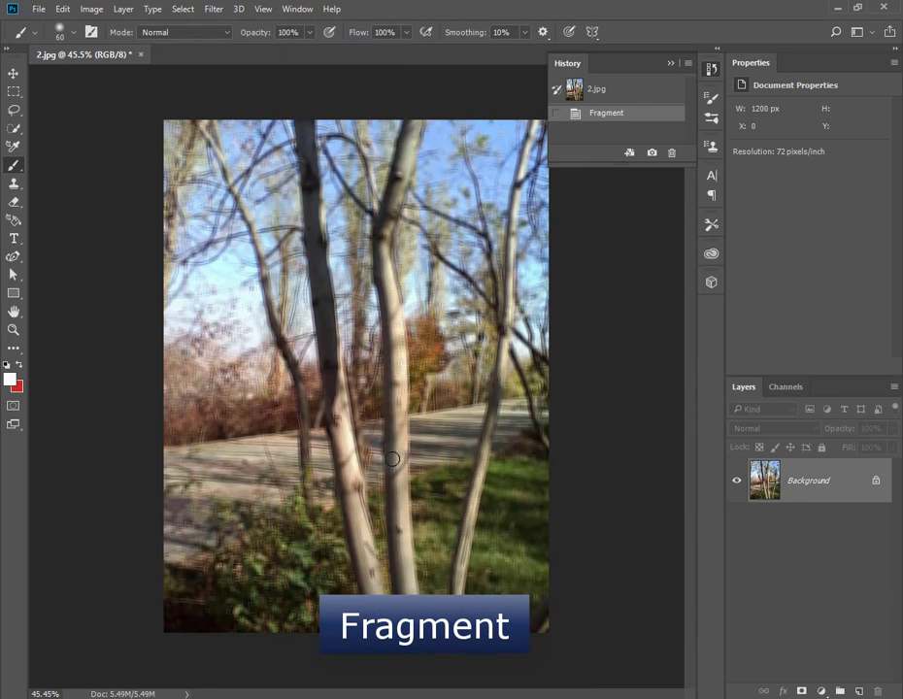
- Zoom in on the Fragment effect, zoom back out, and revert to the 2.jpg snapshot
scroll(426, 346, up, 2)
scroll(427, 379, up, 1)
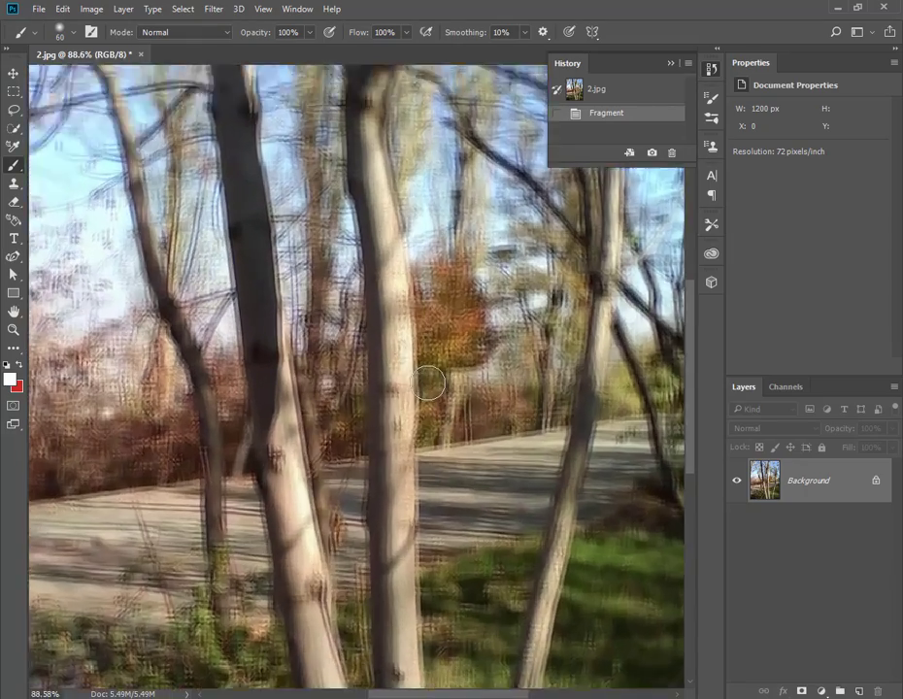
scroll(428, 383, up, 2)
scroll(428, 382, up, 3)
scroll(430, 379, up, 1)
scroll(413, 393, up, 2)
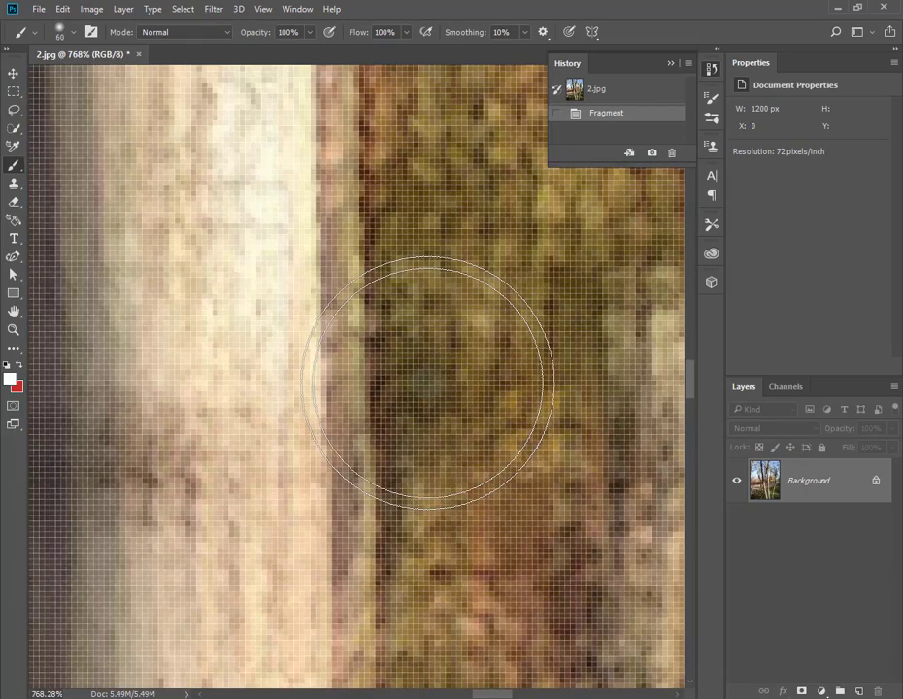
scroll(343, 330, down, 3)
scroll(345, 347, down, 1)
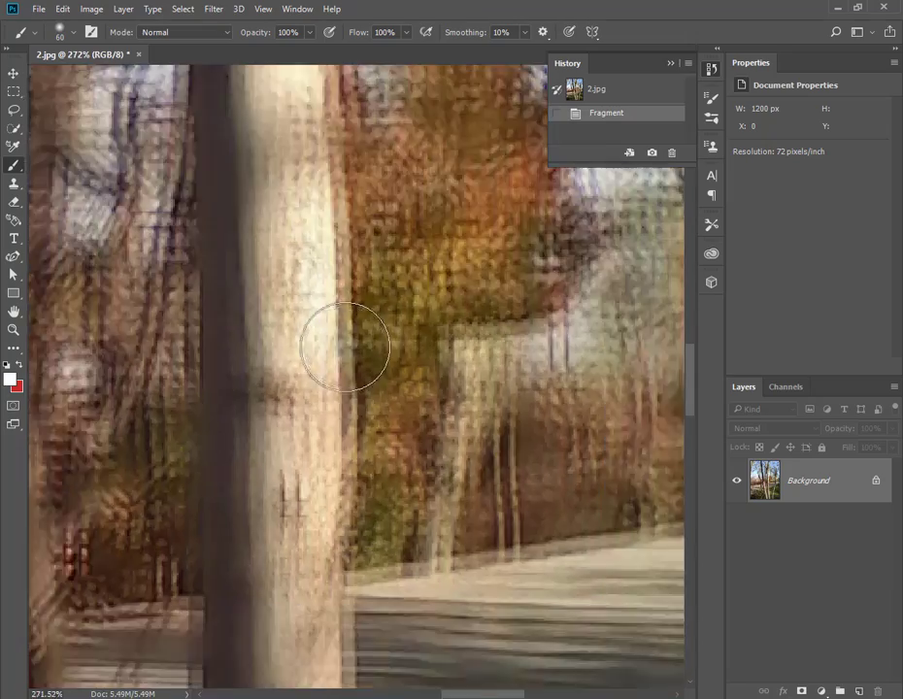
scroll(346, 347, down, 2)
scroll(346, 347, down, 2)
scroll(352, 343, down, 1)
scroll(359, 342, down, 2)
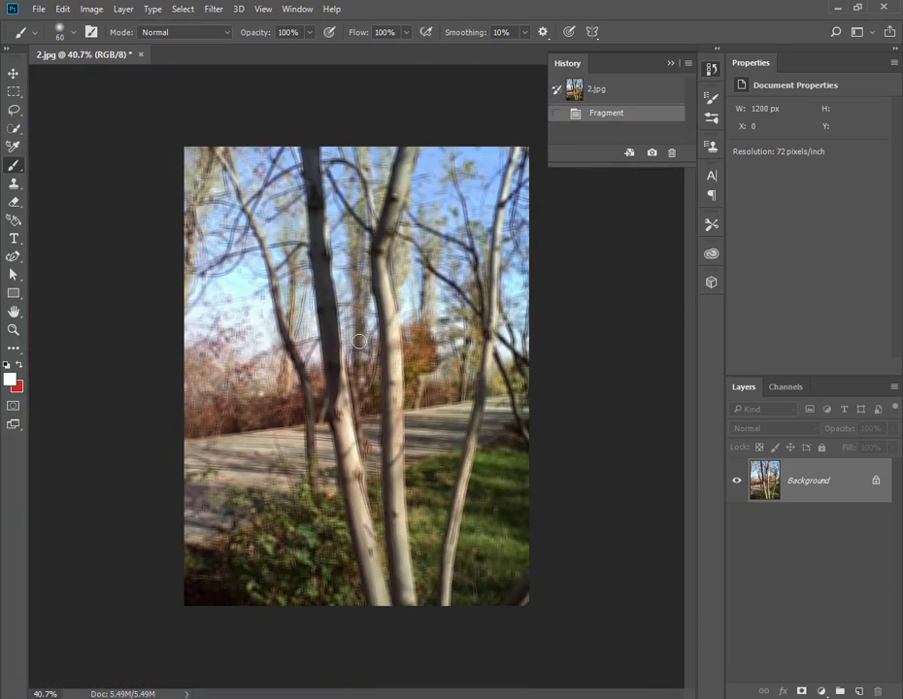
click(607, 98)
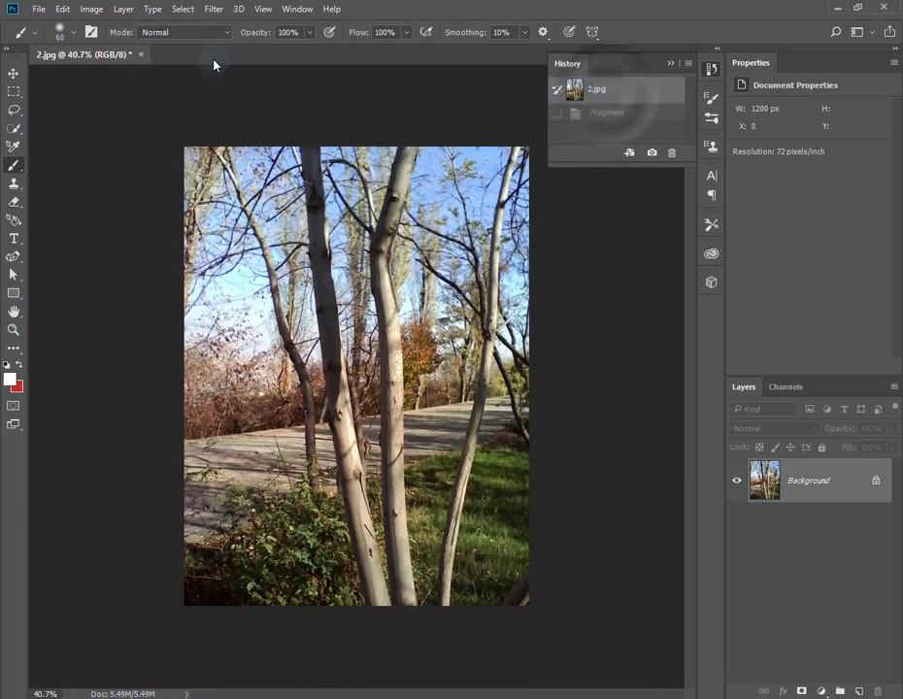
- Preview Mezzotint types Medium Dots, Grainy Dots, Coarse Dots and Short Lines
click(214, 9)
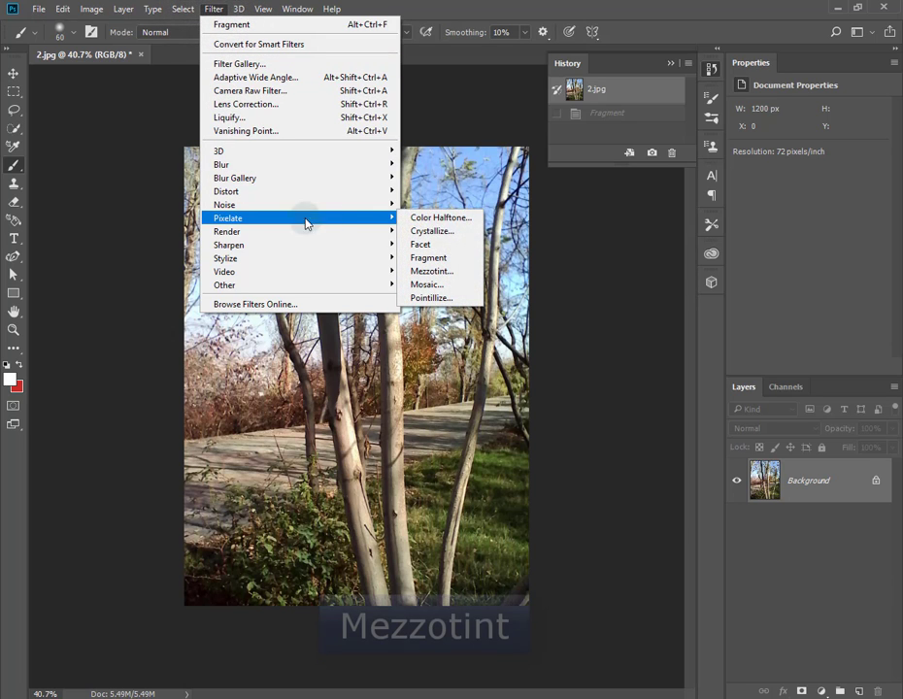
mouse_move(229, 218)
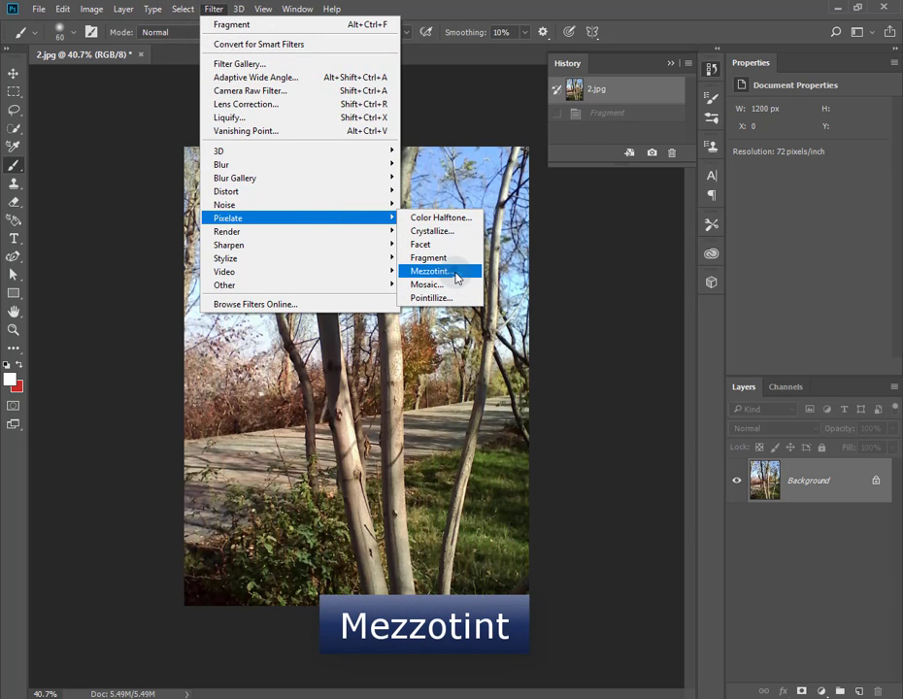
click(456, 278)
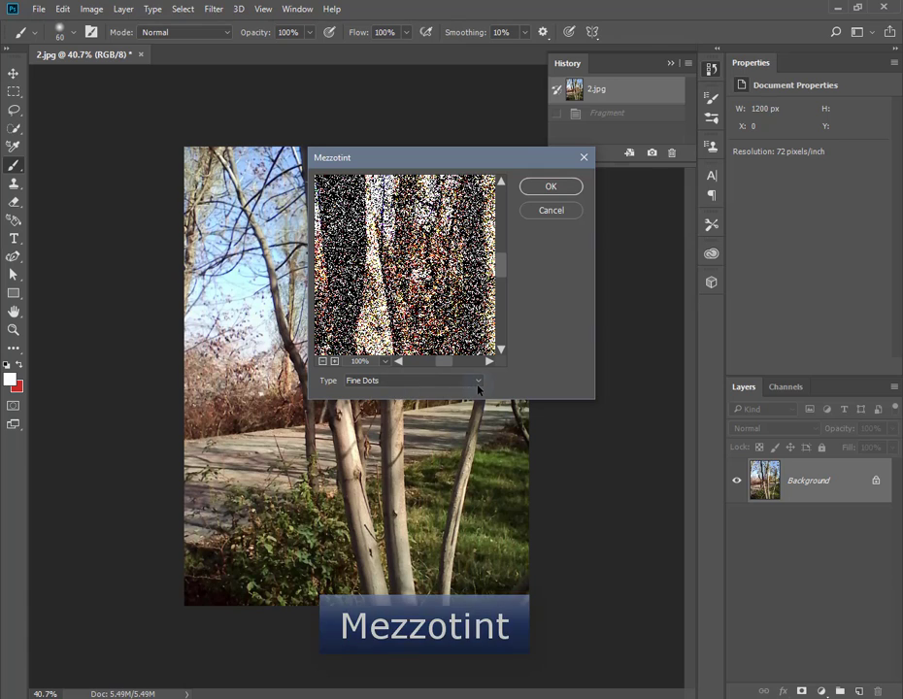
click(478, 381)
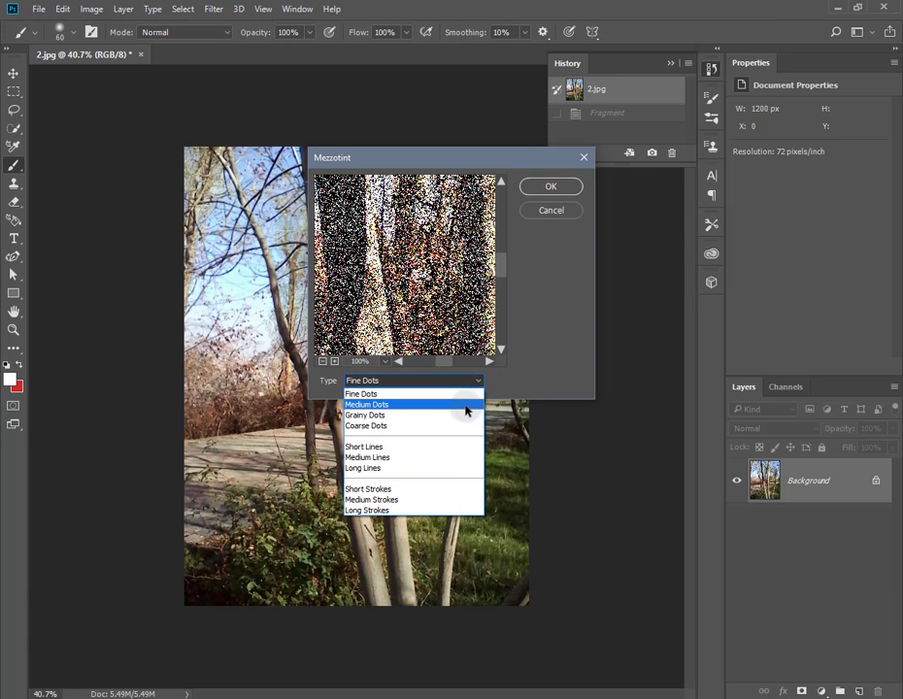
click(466, 406)
click(480, 380)
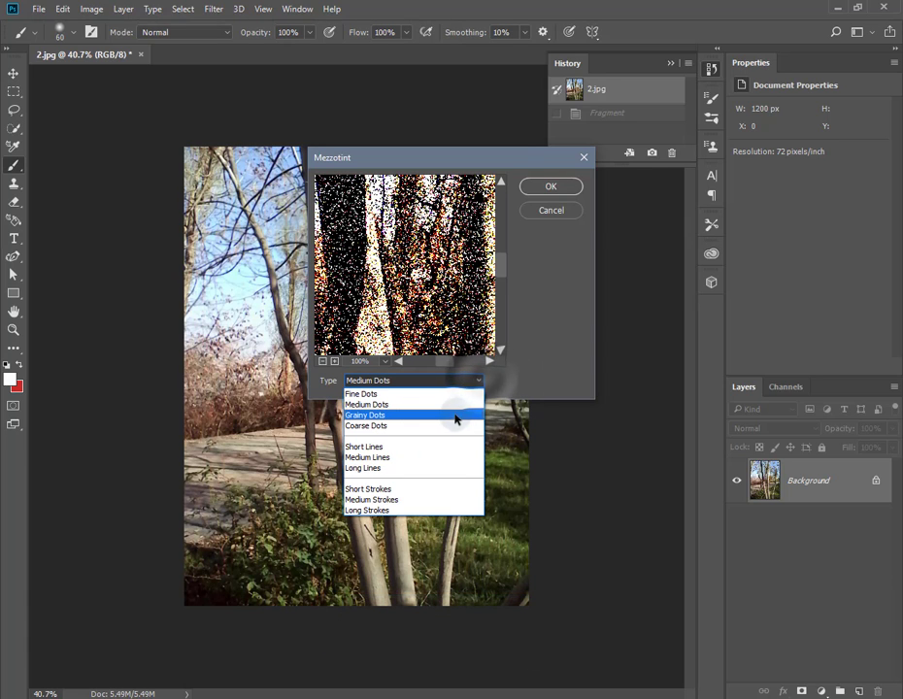
click(456, 416)
click(479, 380)
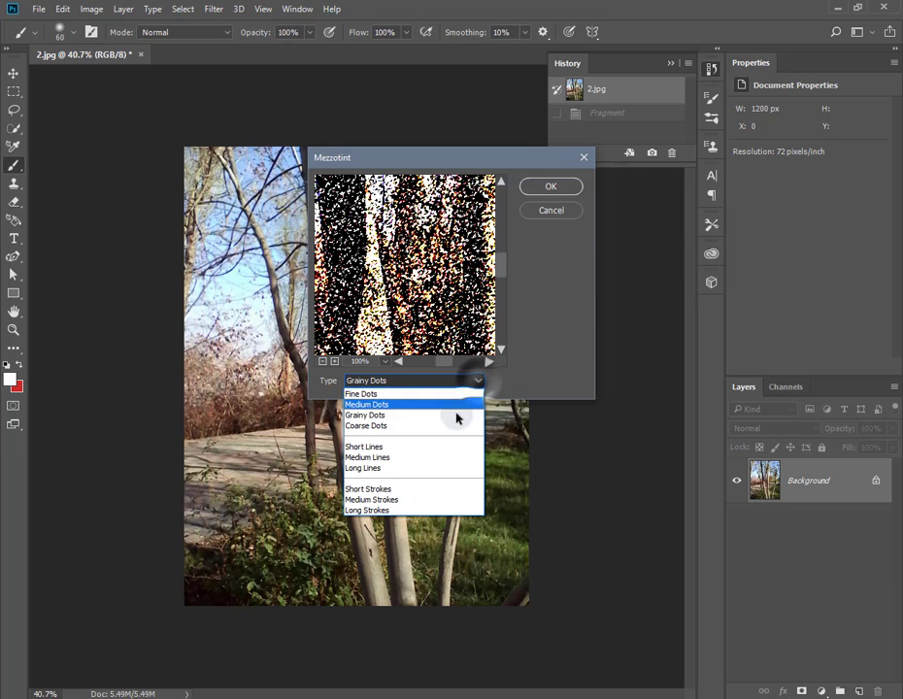
click(454, 426)
click(480, 380)
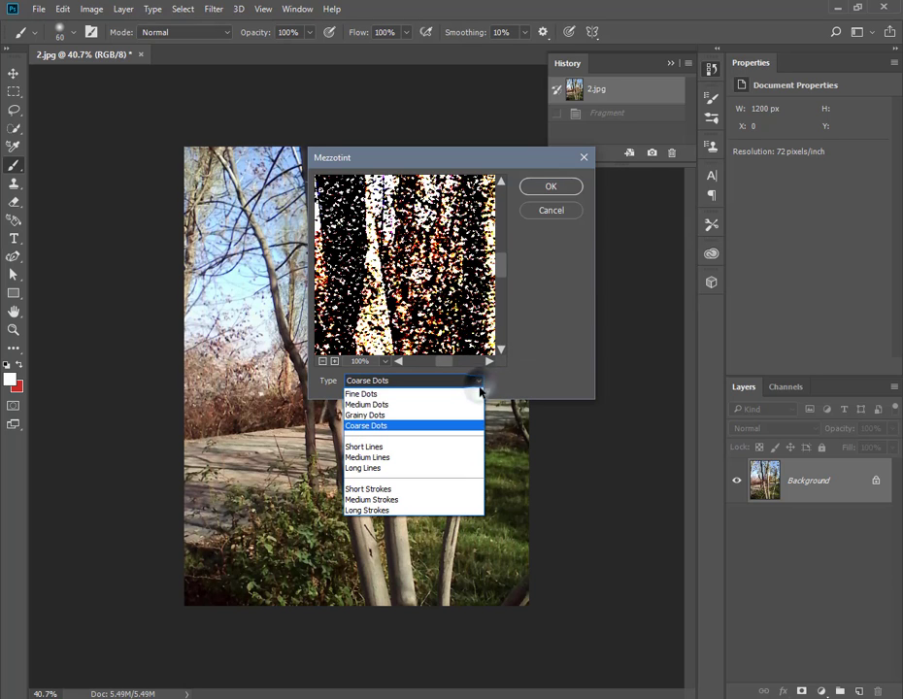
click(467, 448)
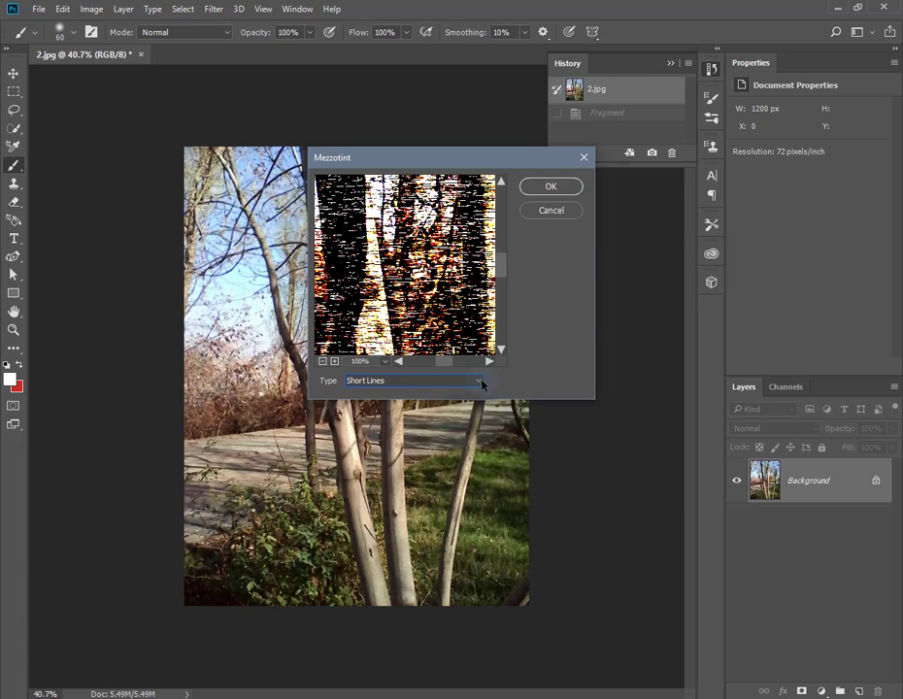
- Preview Medium Lines, Long Lines, Short and Medium Strokes, then apply Long Strokes Mezzotint
click(480, 380)
click(441, 458)
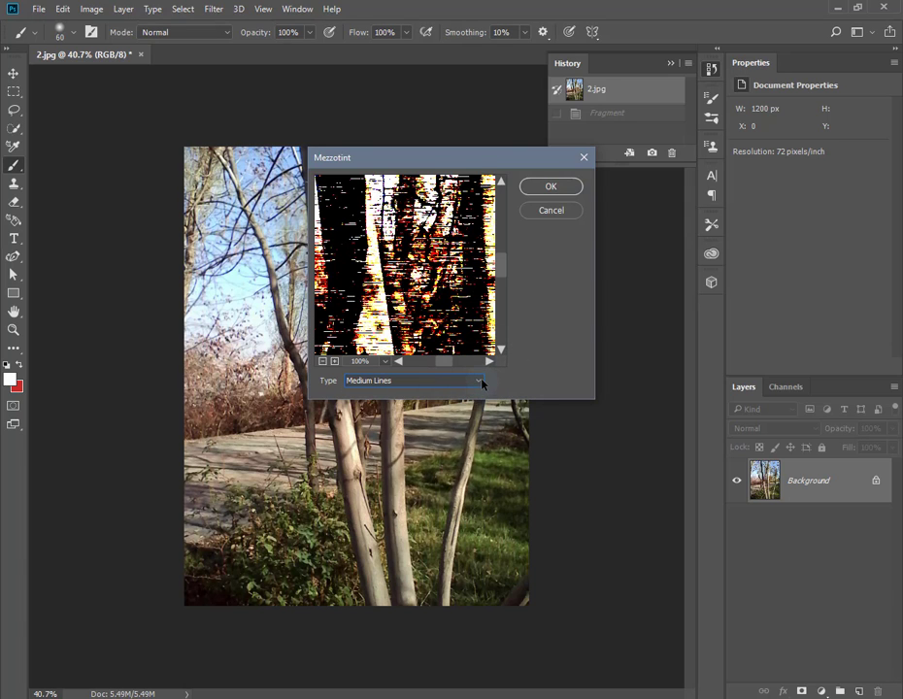
click(480, 381)
click(456, 471)
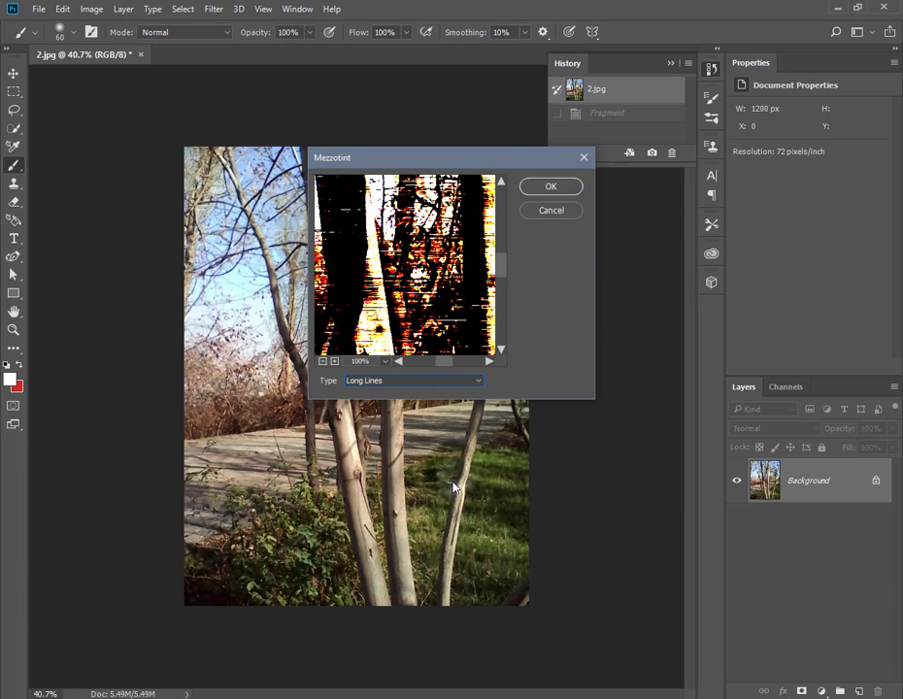
click(480, 381)
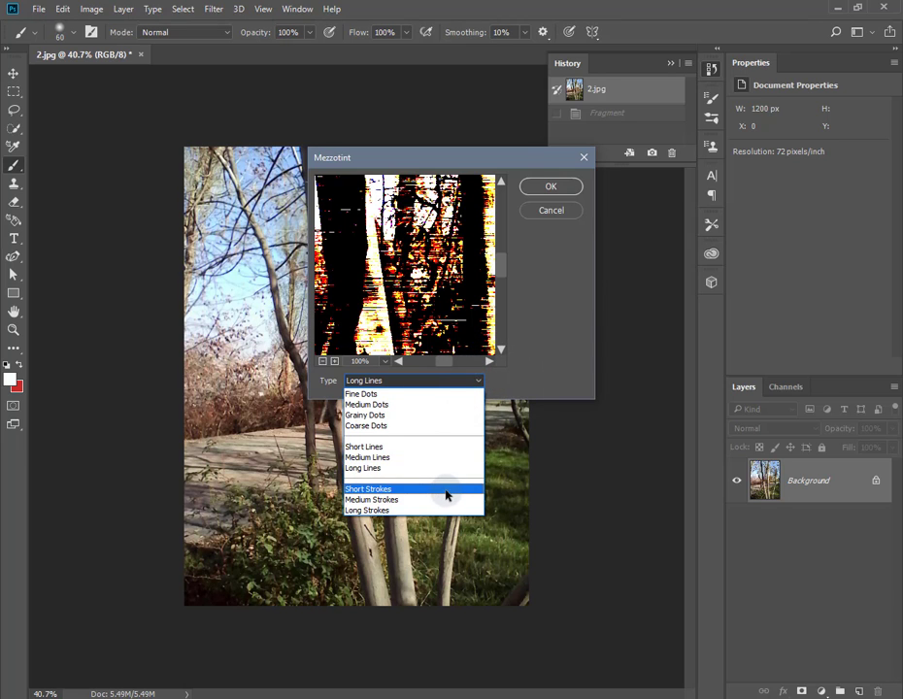
click(447, 493)
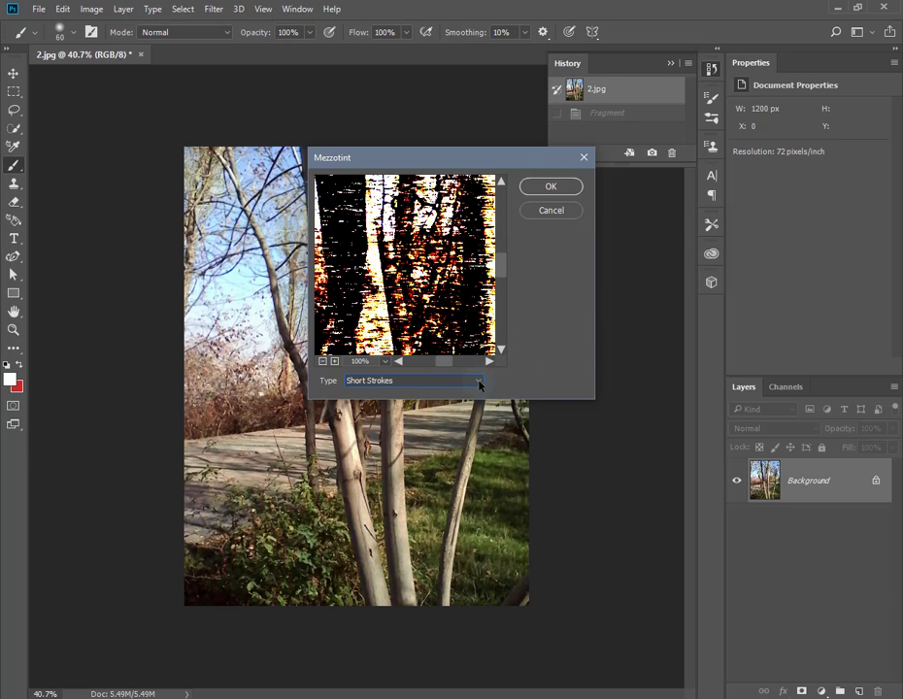
click(479, 382)
click(453, 499)
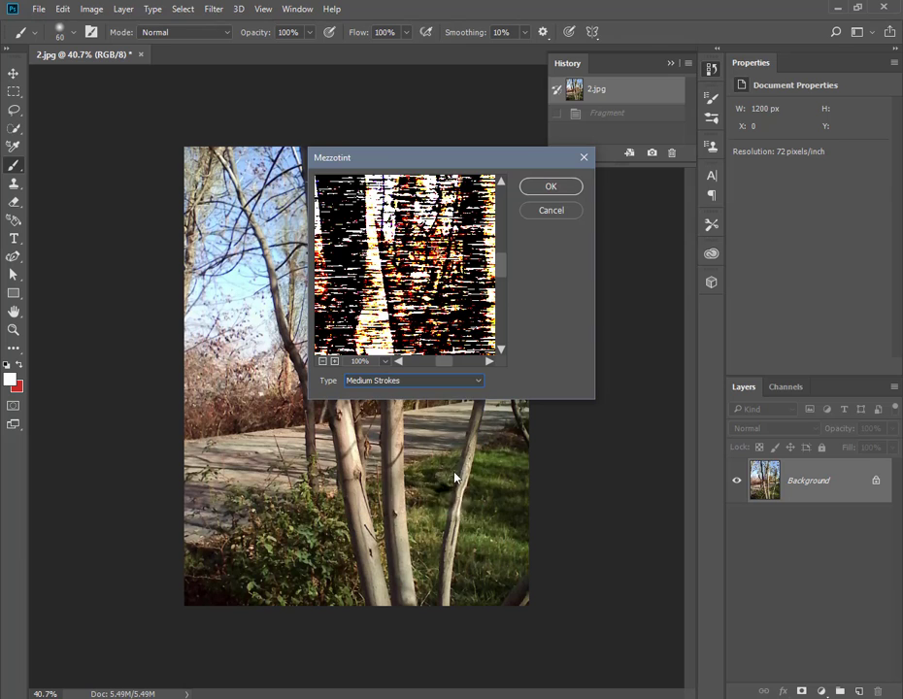
click(477, 382)
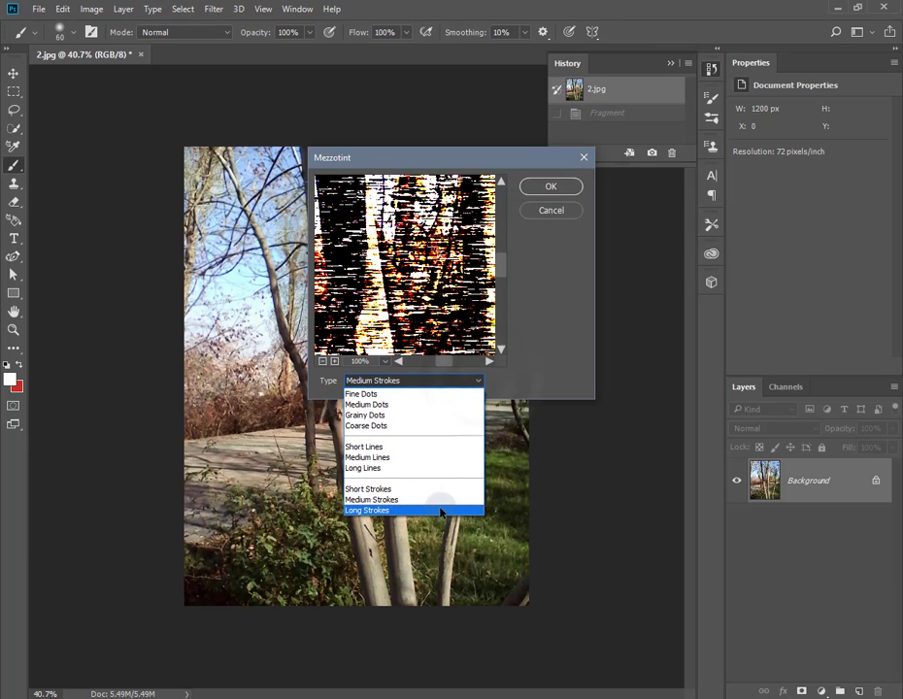
click(442, 509)
click(550, 187)
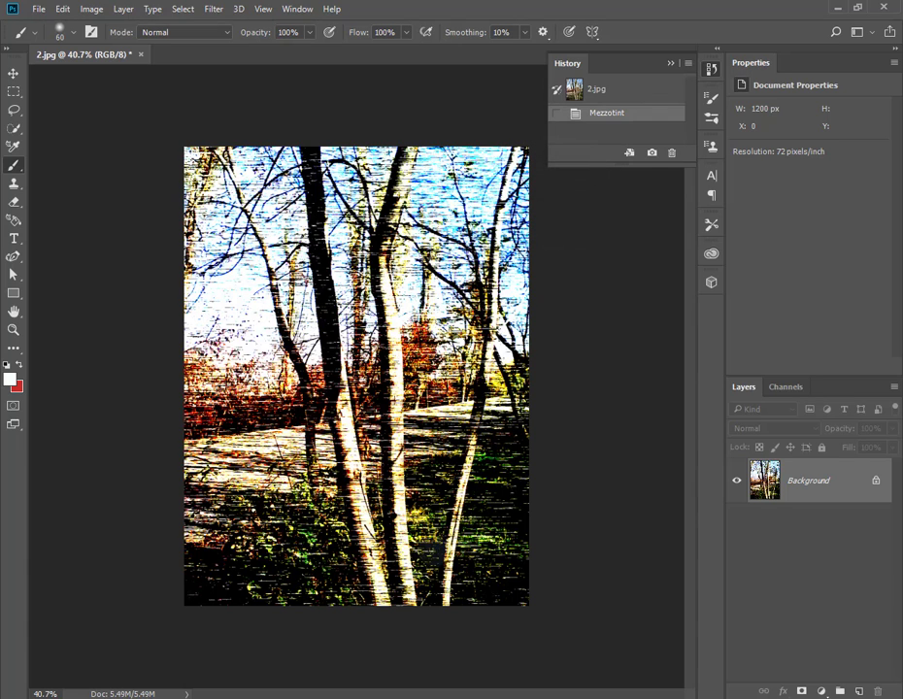
- Revert to the 2.jpg snapshot and apply Mosaic with a 27 square cell size
click(606, 92)
click(214, 9)
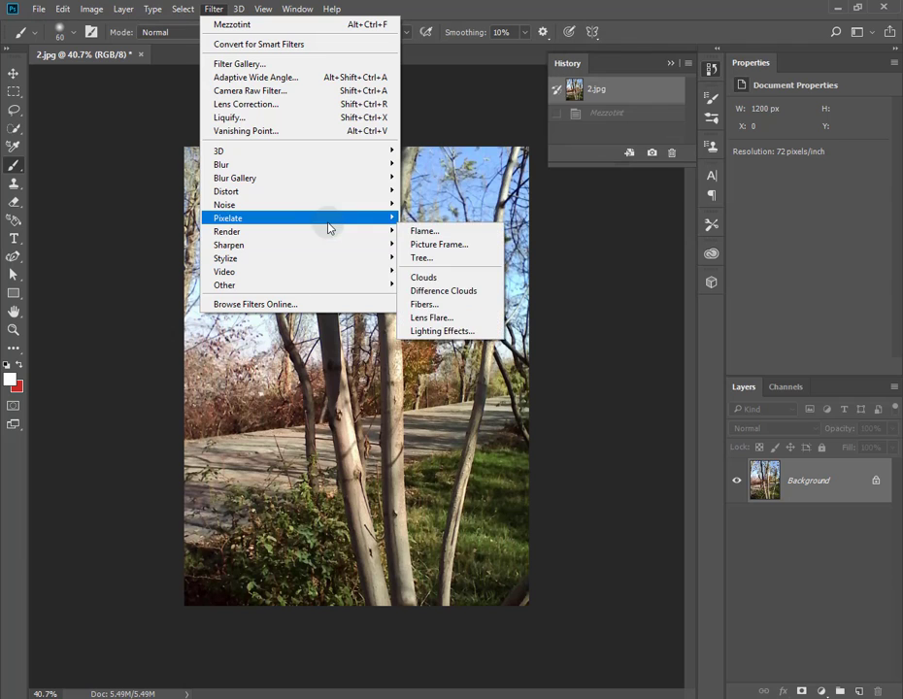
click(427, 284)
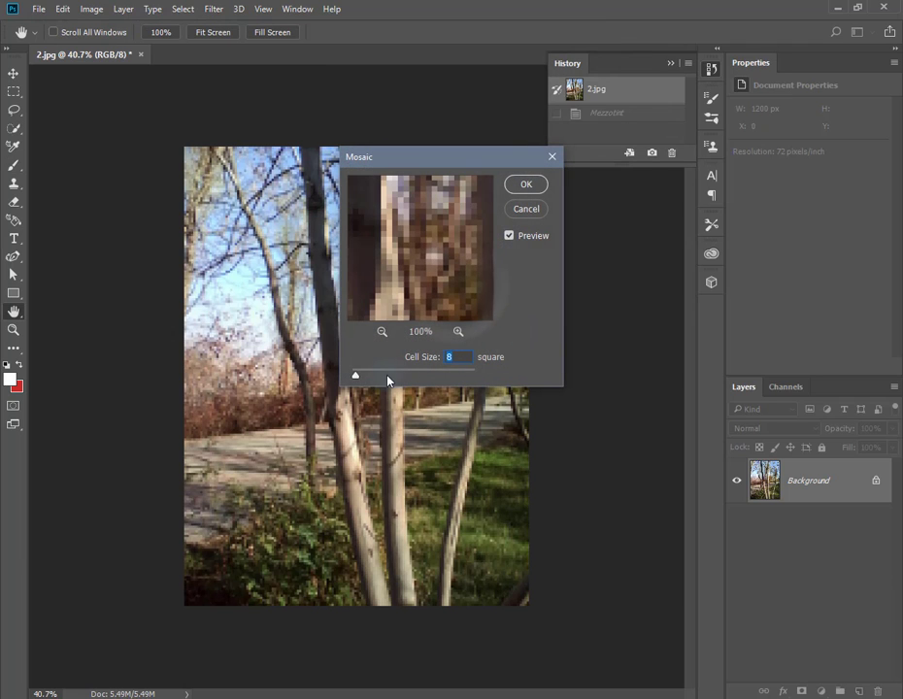
text(18)
mouse_move(377, 379)
mouse_down()
mouse_move(455, 377)
mouse_move(368, 378)
mouse_up()
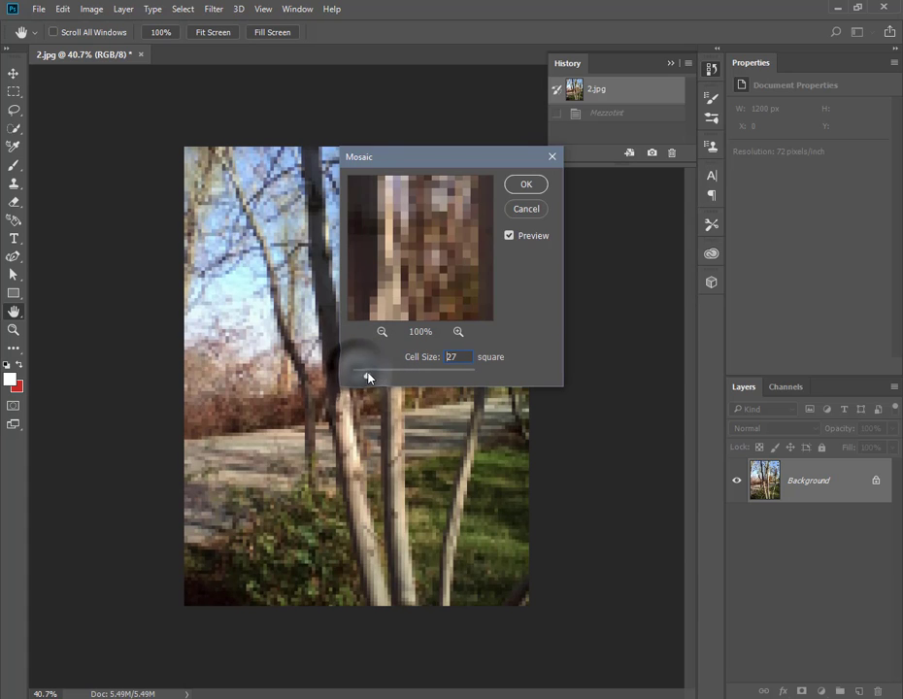
click(525, 186)
key(b)
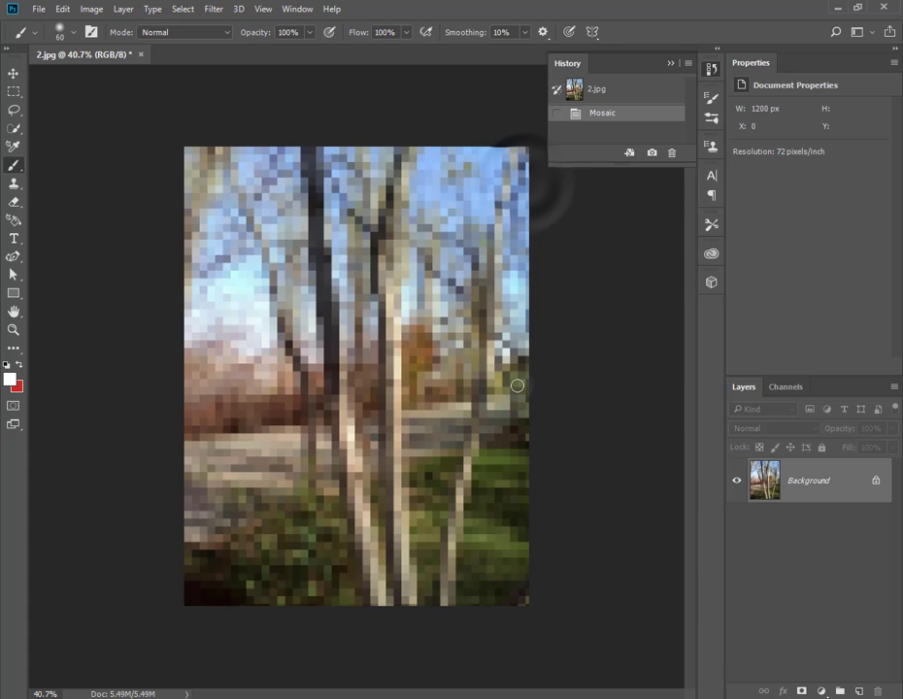
- Revert the photo to the 2.jpg snapshot, then apply Pointillize at cell size 42
click(584, 101)
click(214, 9)
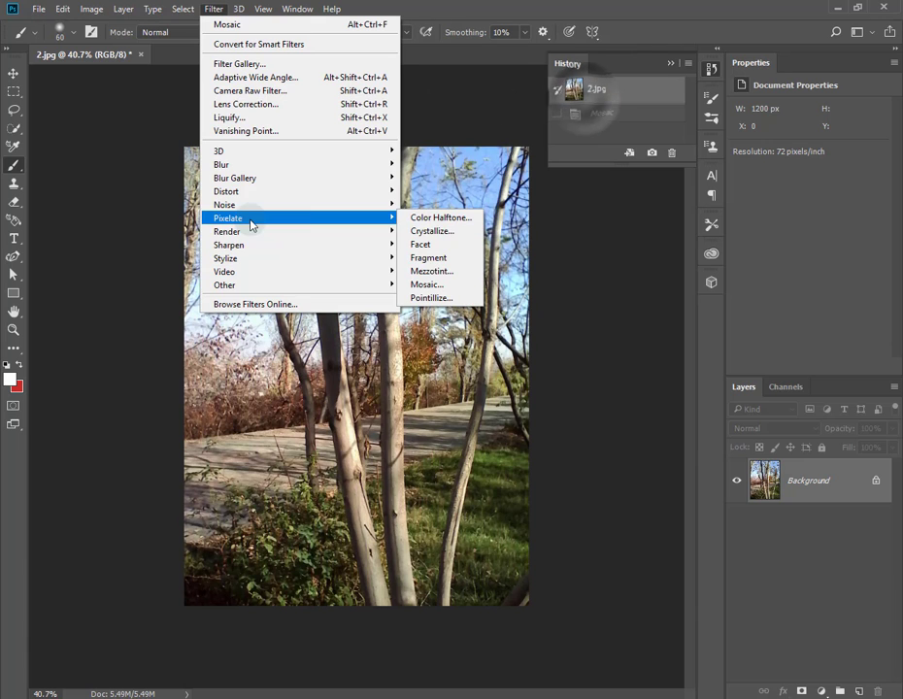
click(460, 302)
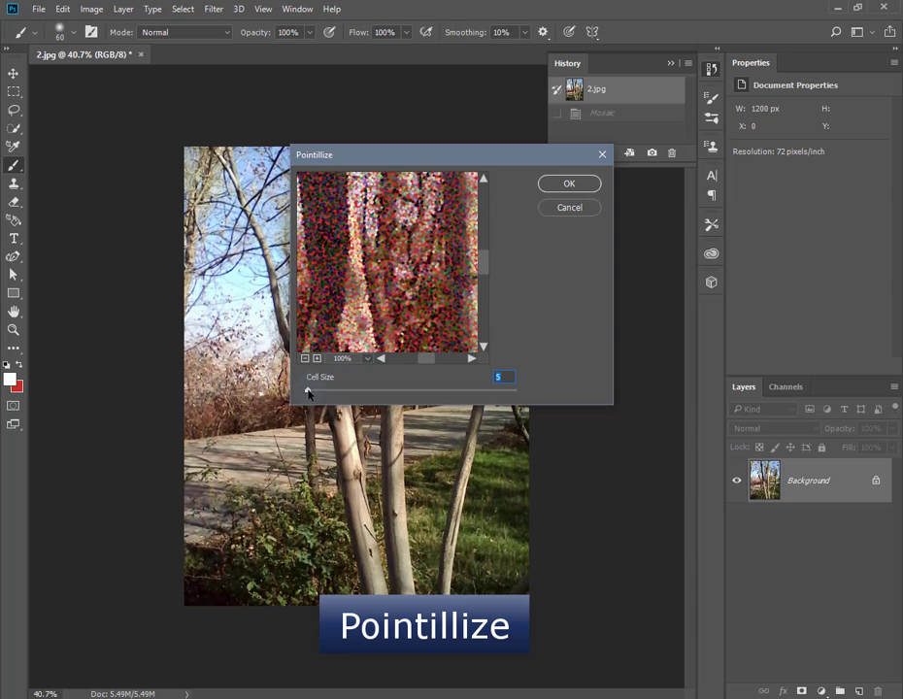
mouse_move(308, 392)
mouse_down()
mouse_move(399, 389)
mouse_move(334, 394)
mouse_up()
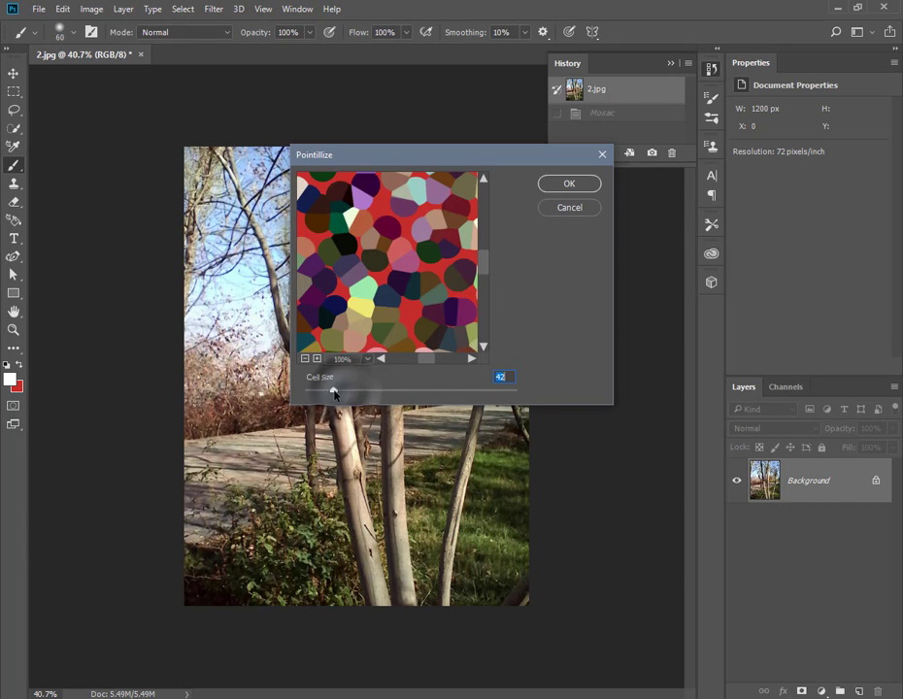
click(570, 185)
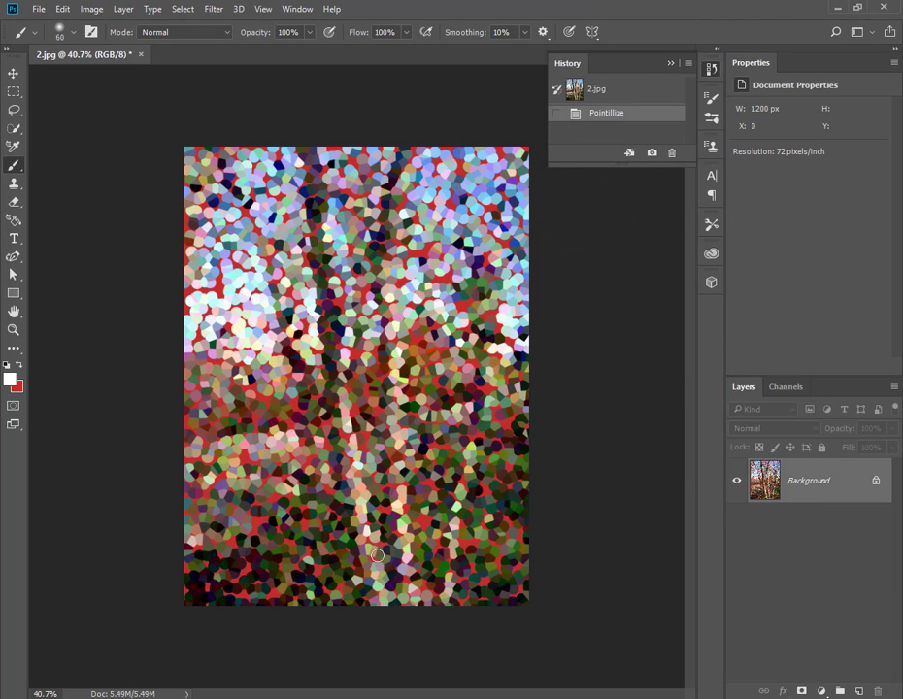
click(219, 13)
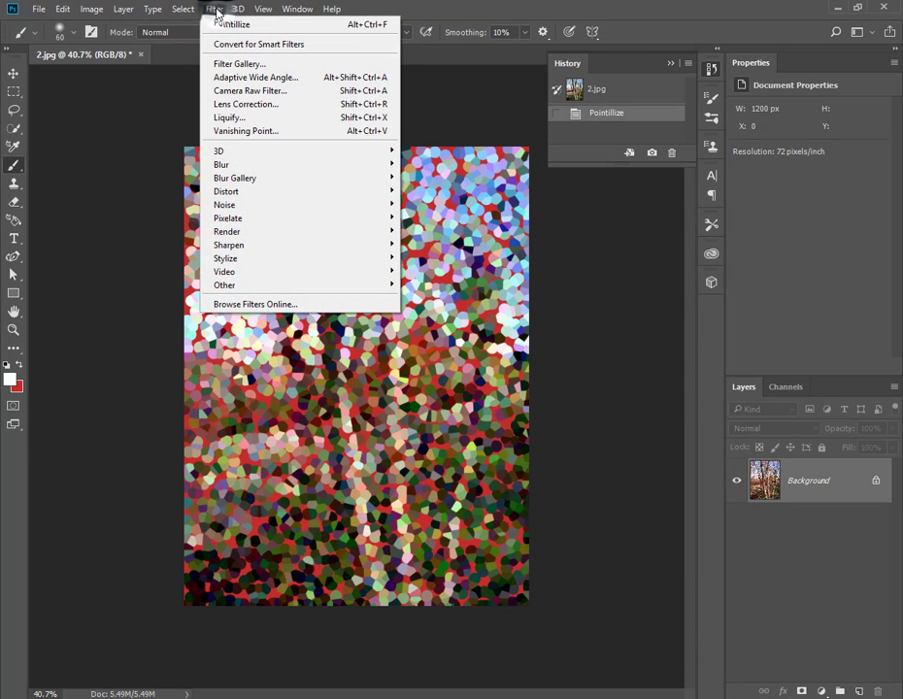